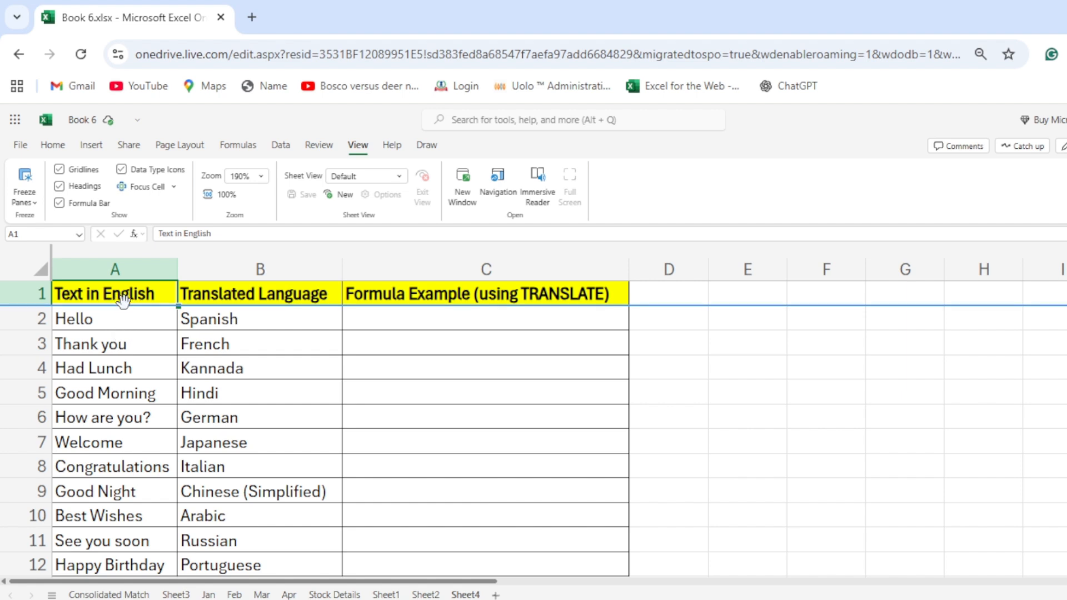
pyautogui.click(275, 267)
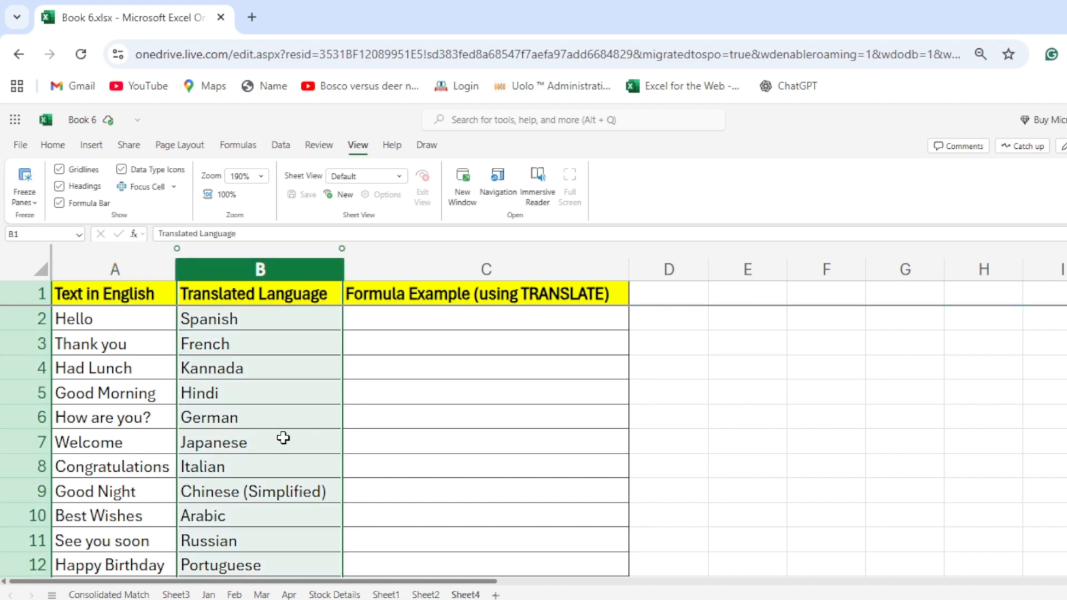
pyautogui.click(121, 295)
pyautogui.moveTo(121, 295); pyautogui.dragTo(123, 572)
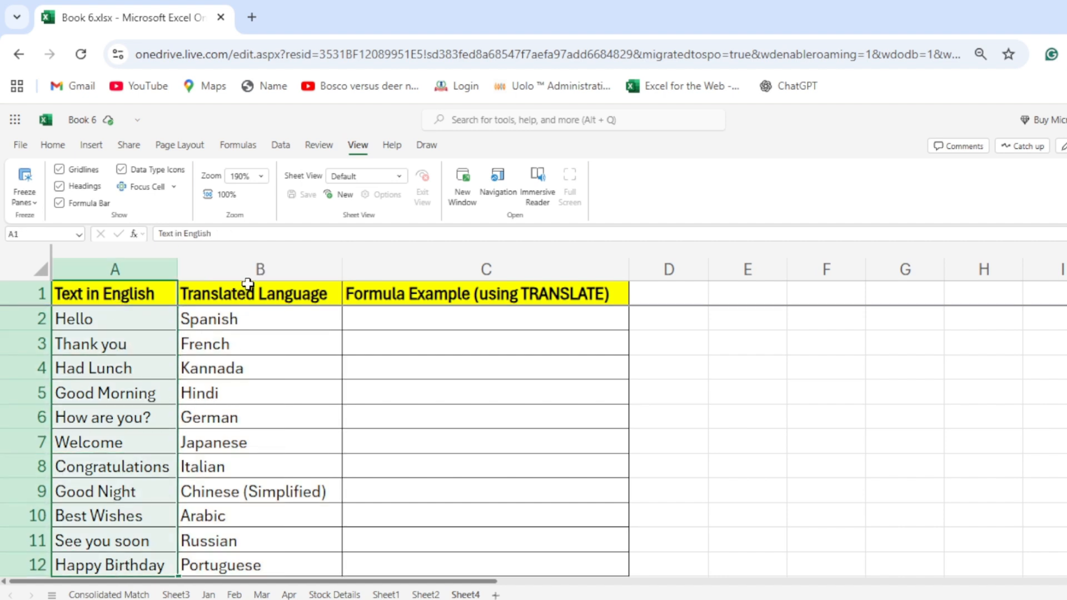
pyautogui.moveTo(246, 288); pyautogui.dragTo(269, 567)
pyautogui.click(277, 269)
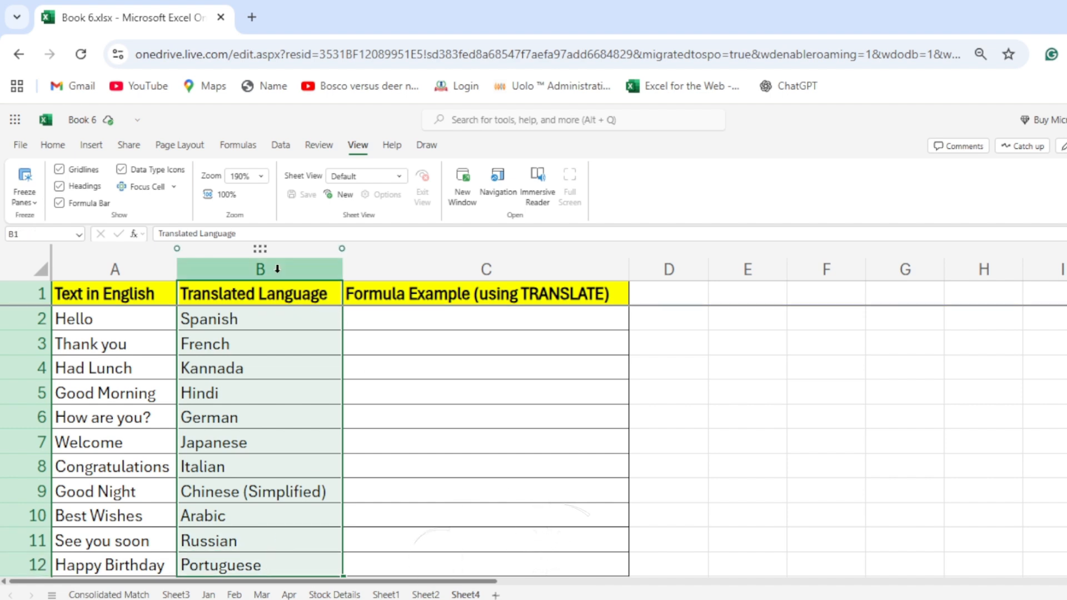
# Translate "Hello" from English to Spanish in cell C2 with the formula =TRANSLATE(A2,"en","es").
pyautogui.click(425, 323)
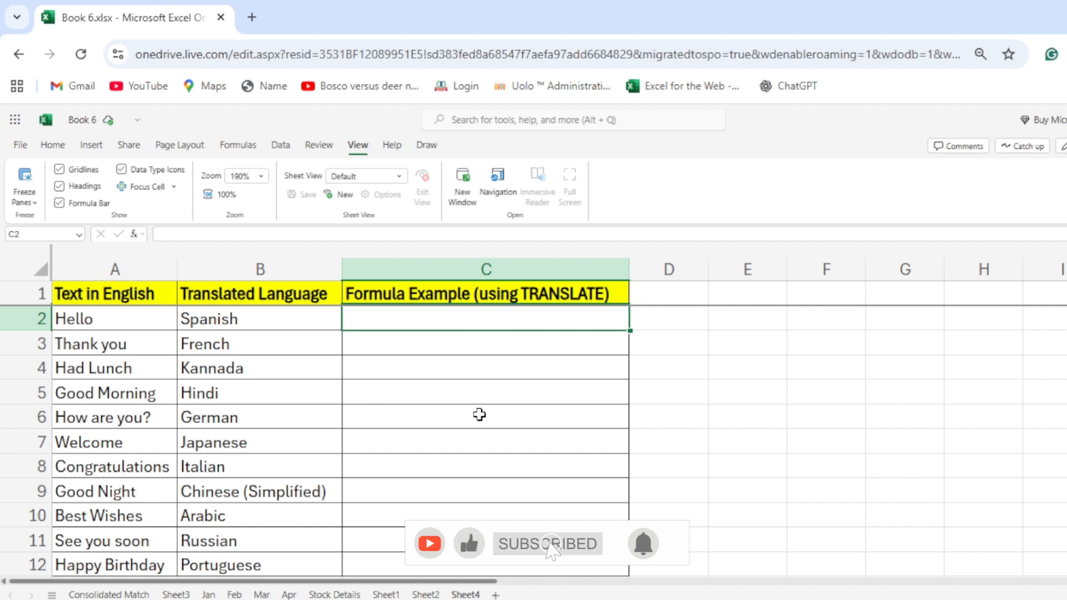
pyautogui.write('=tran')
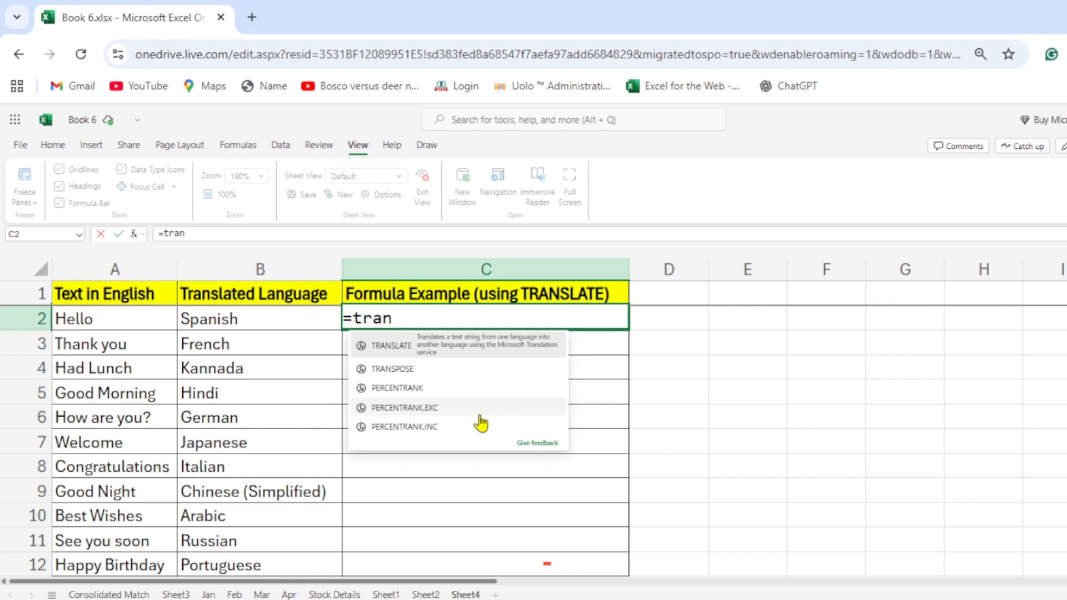
pyautogui.write('slate')
pyautogui.press('Tab')
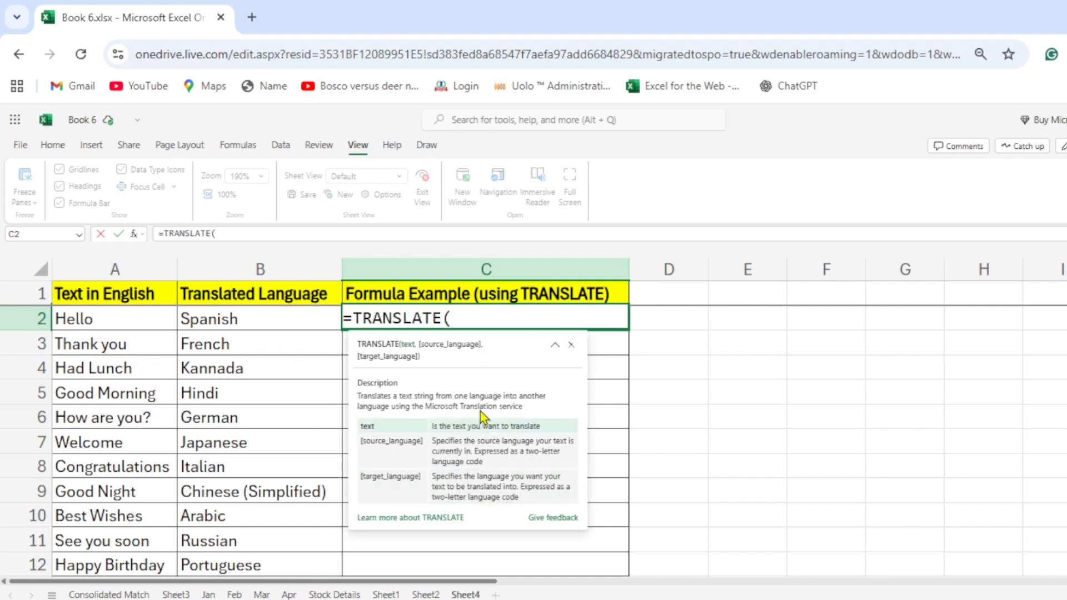
pyautogui.click(115, 314)
pyautogui.write(',')
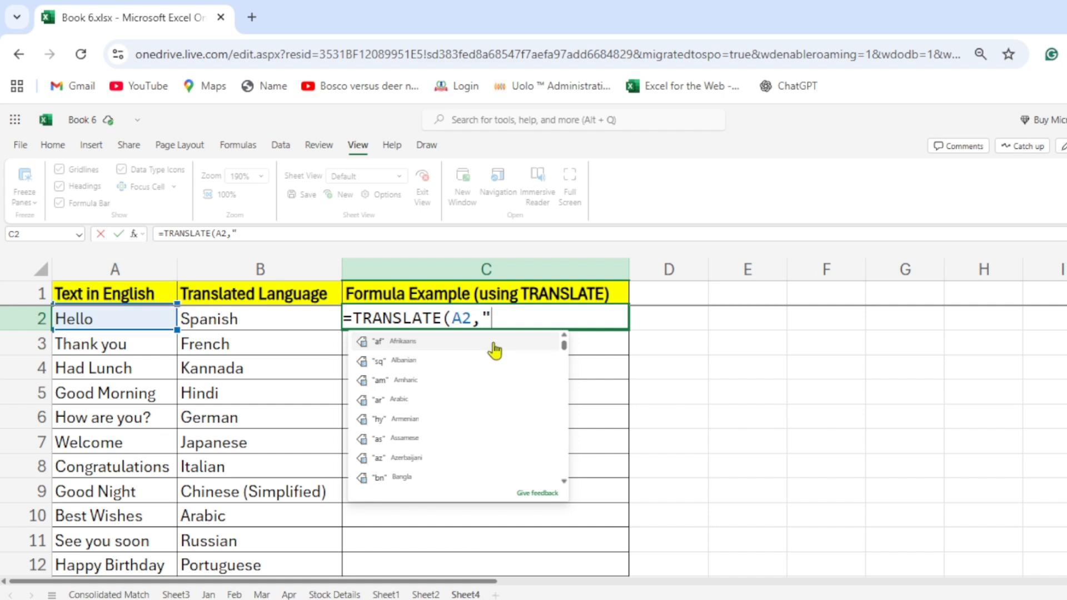
pyautogui.write('en')
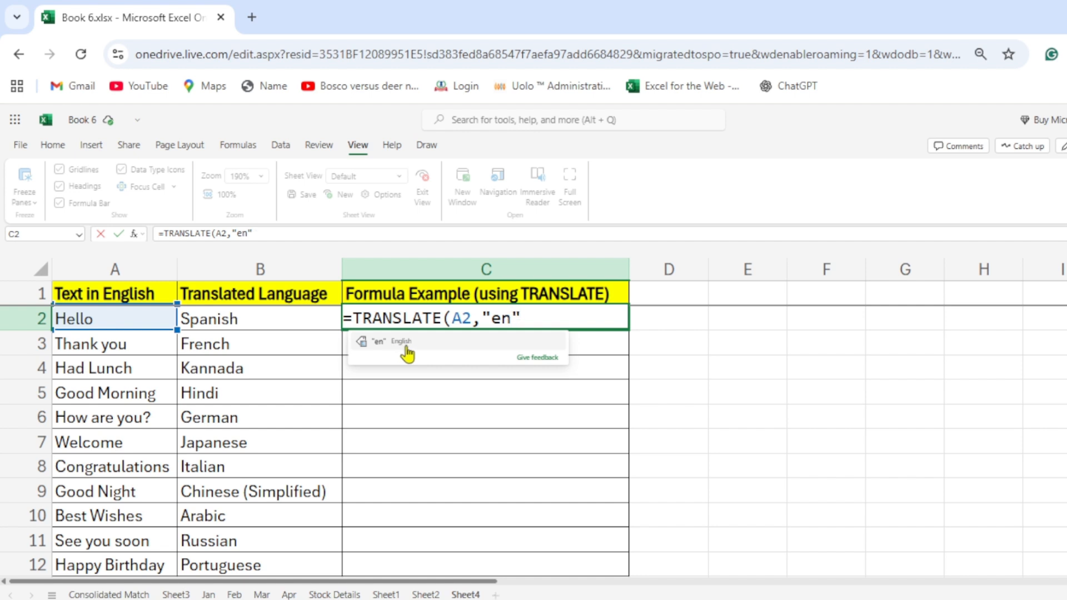
pyautogui.write(',')
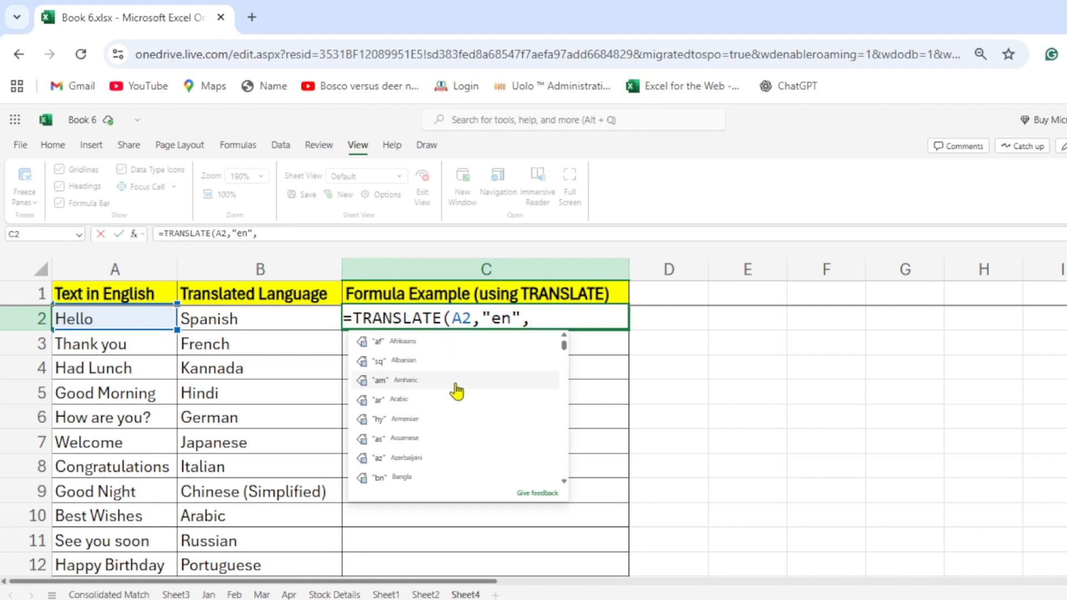
pyautogui.write('e')
pyautogui.press('BackSpace')
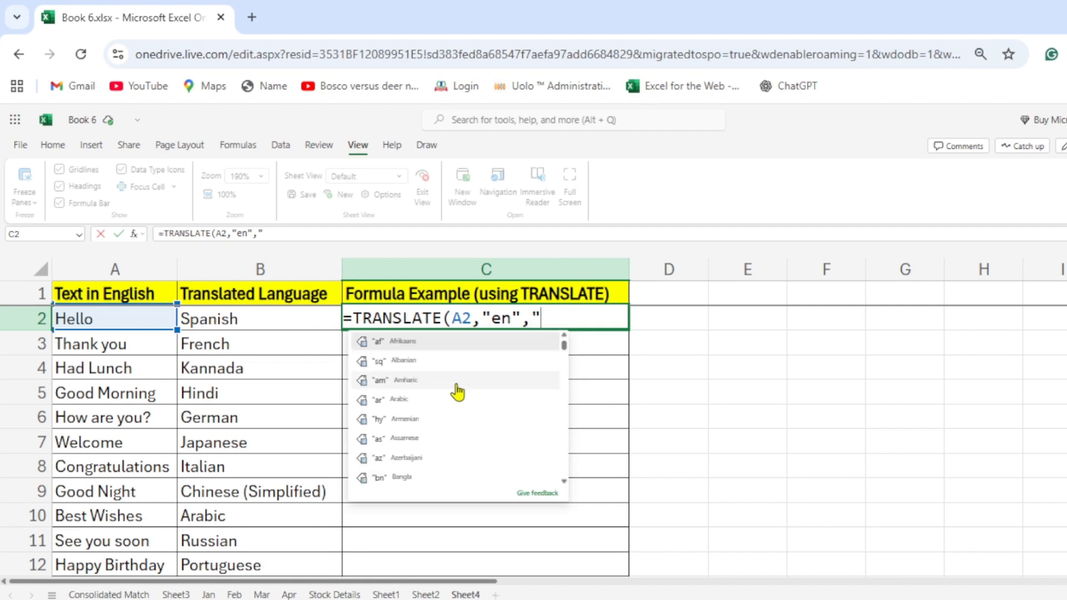
pyautogui.write('es')
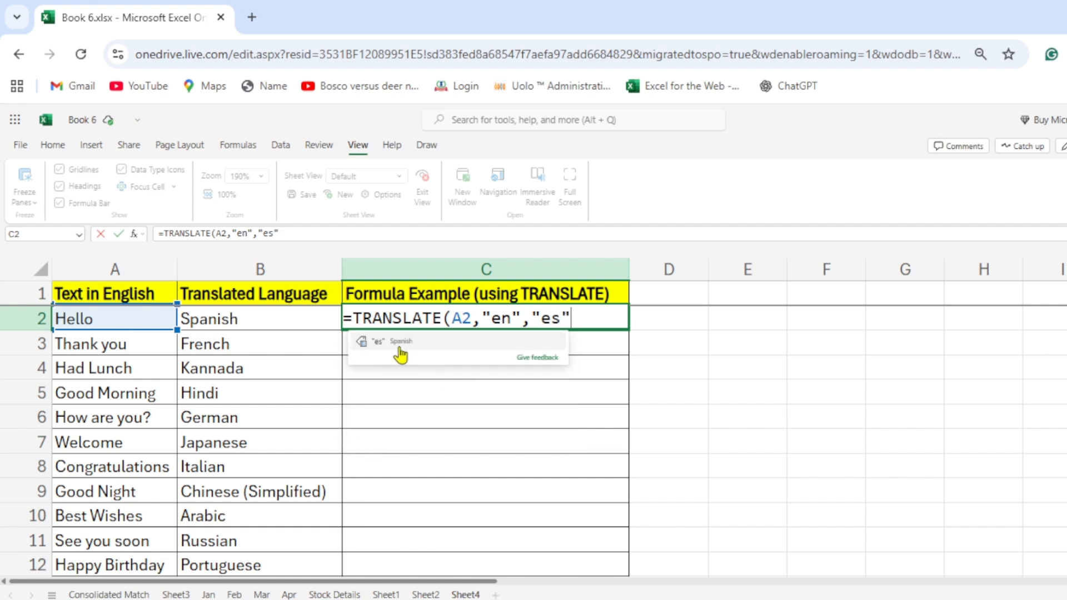
pyautogui.write(')')
pyautogui.press('Return')
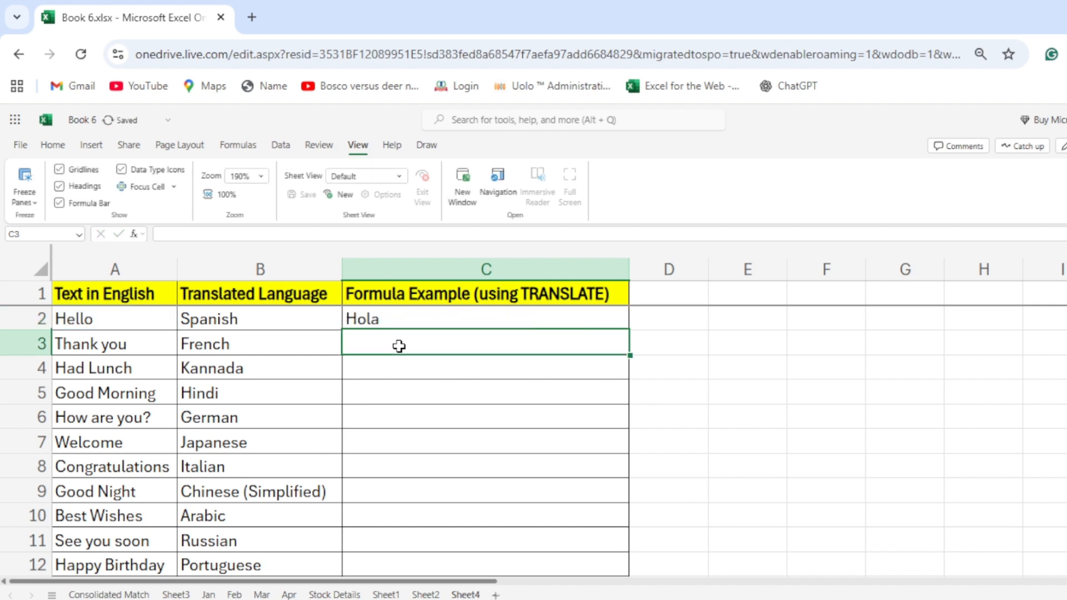
pyautogui.click(381, 319)
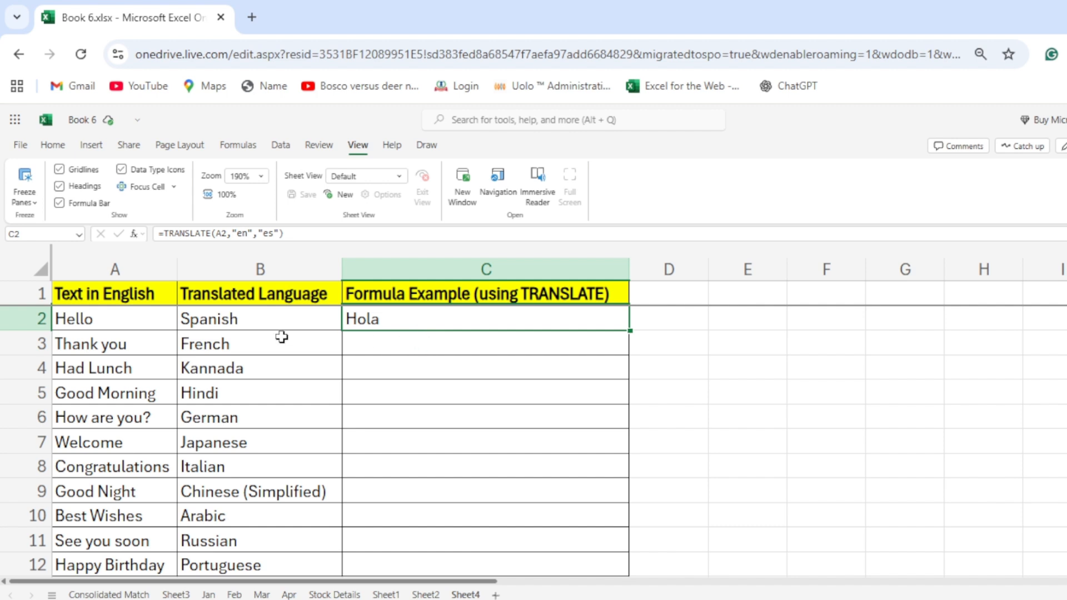
# Translate "Thank you" from English to French in cell C3 with the formula =TRANSLATE(A3,"en","fr").
pyautogui.click(380, 340)
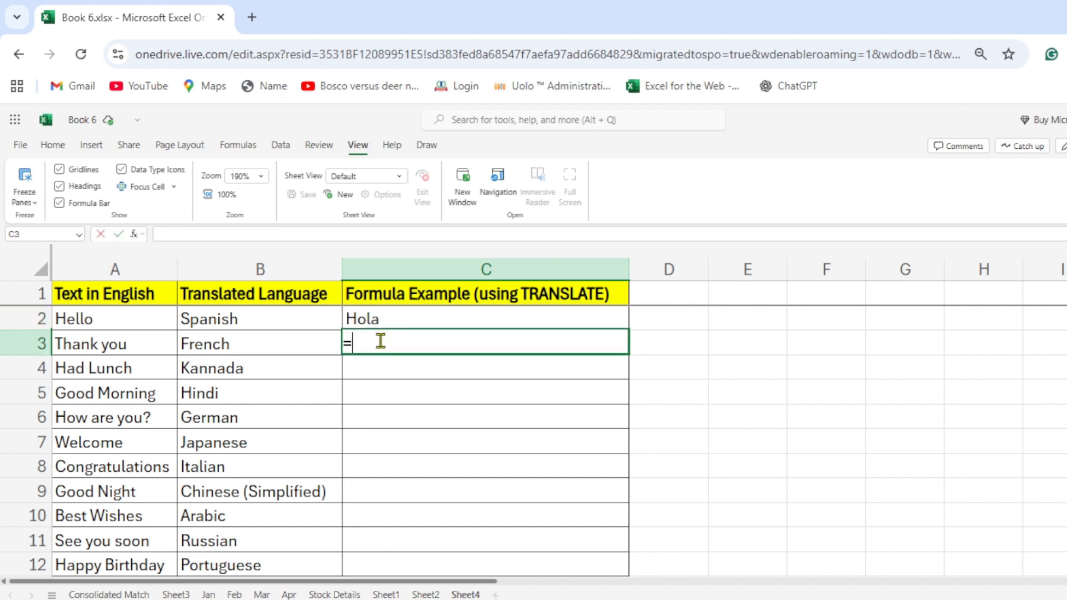
pyautogui.write('=translate')
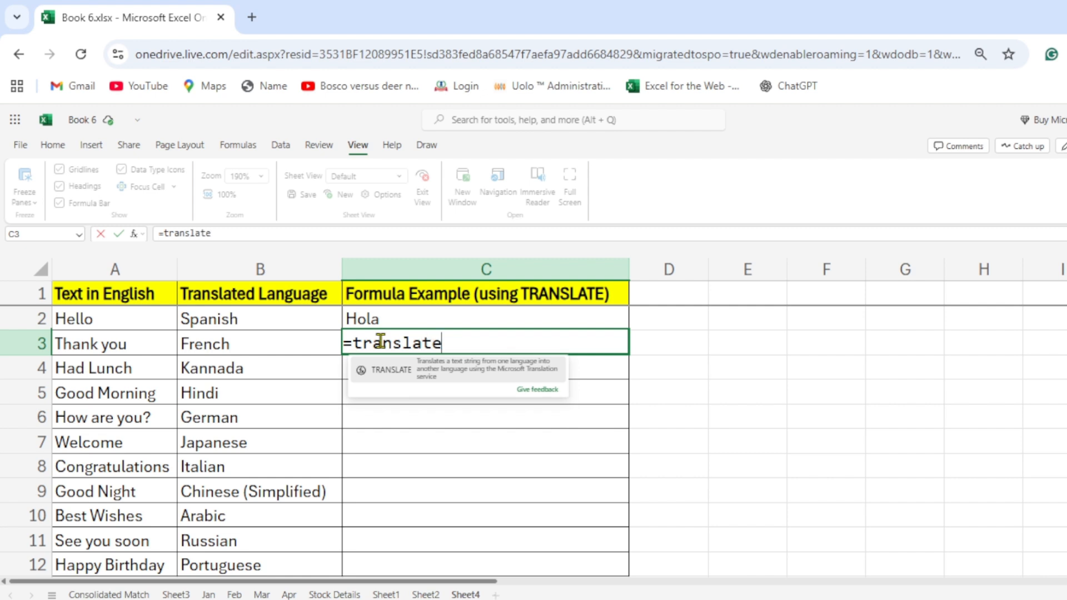
pyautogui.press('Tab')
pyautogui.click(139, 338)
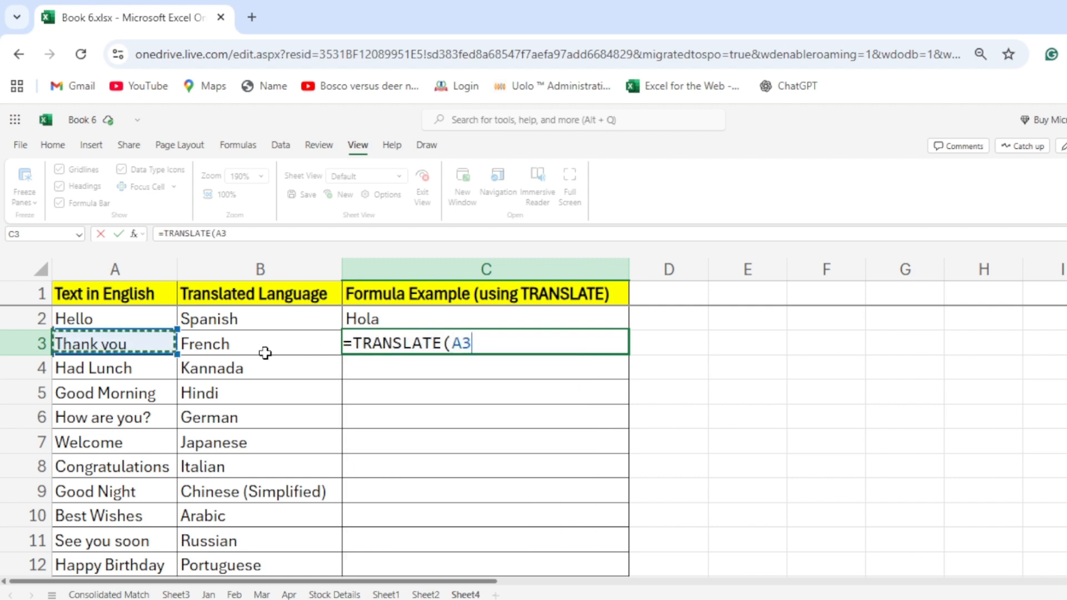
pyautogui.write(',')
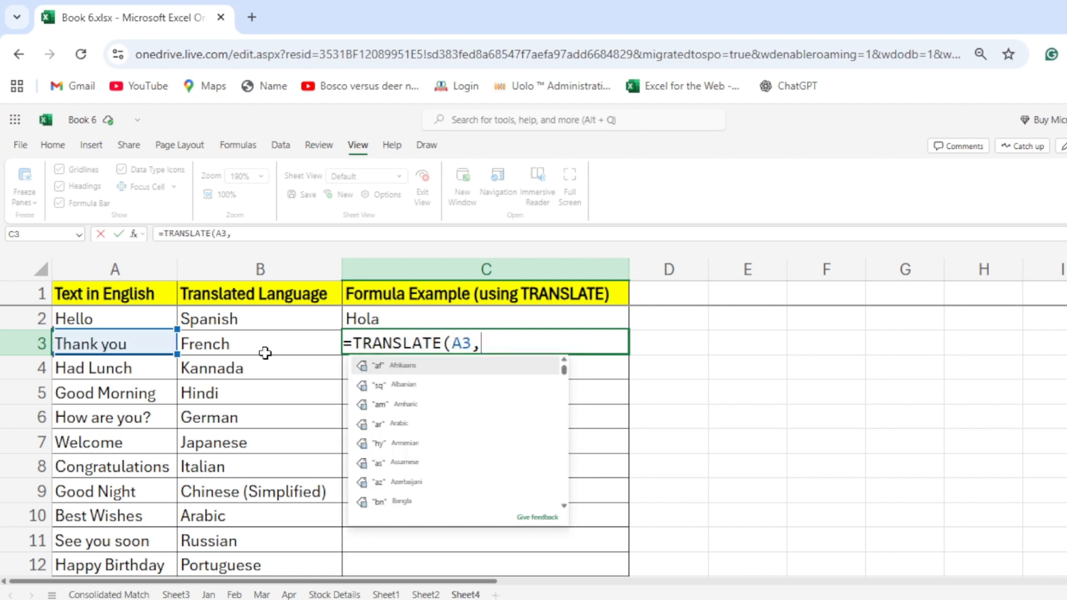
pyautogui.write('"en",')
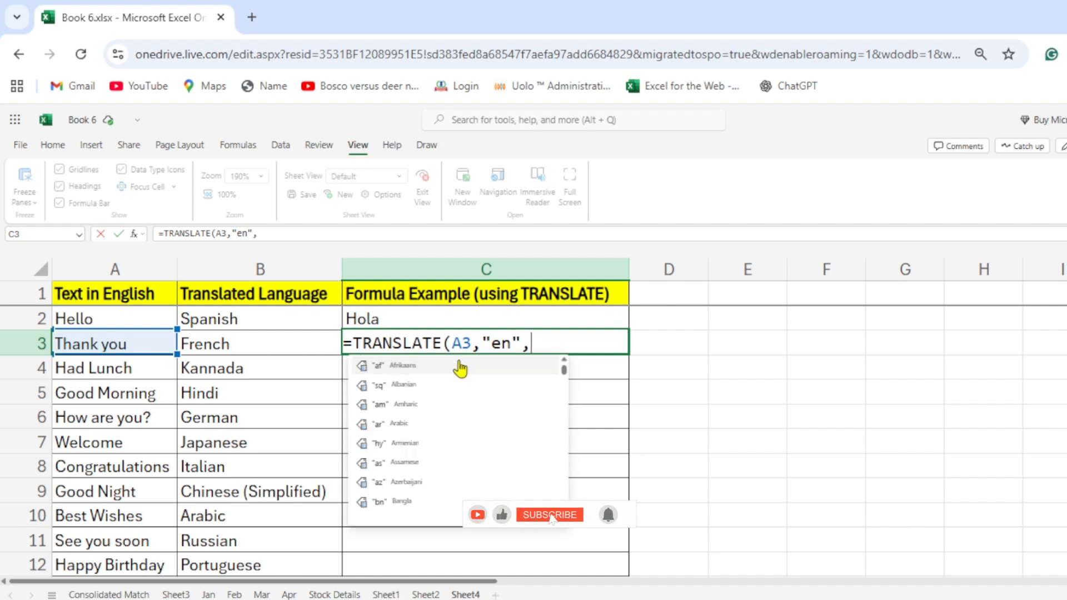
pyautogui.write('f')
pyautogui.press('BackSpace')
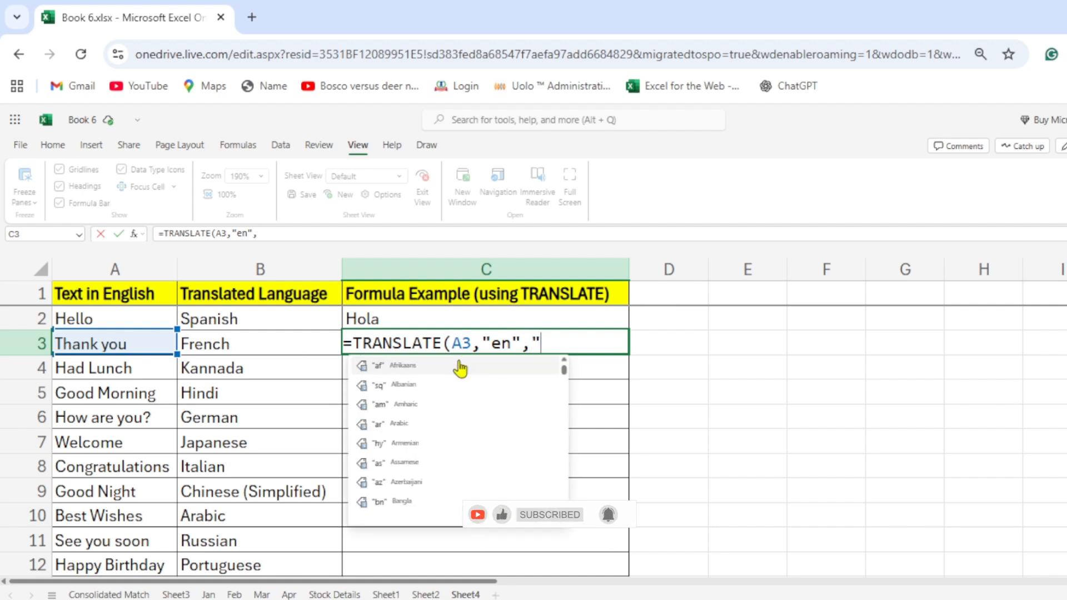
pyautogui.write('f')
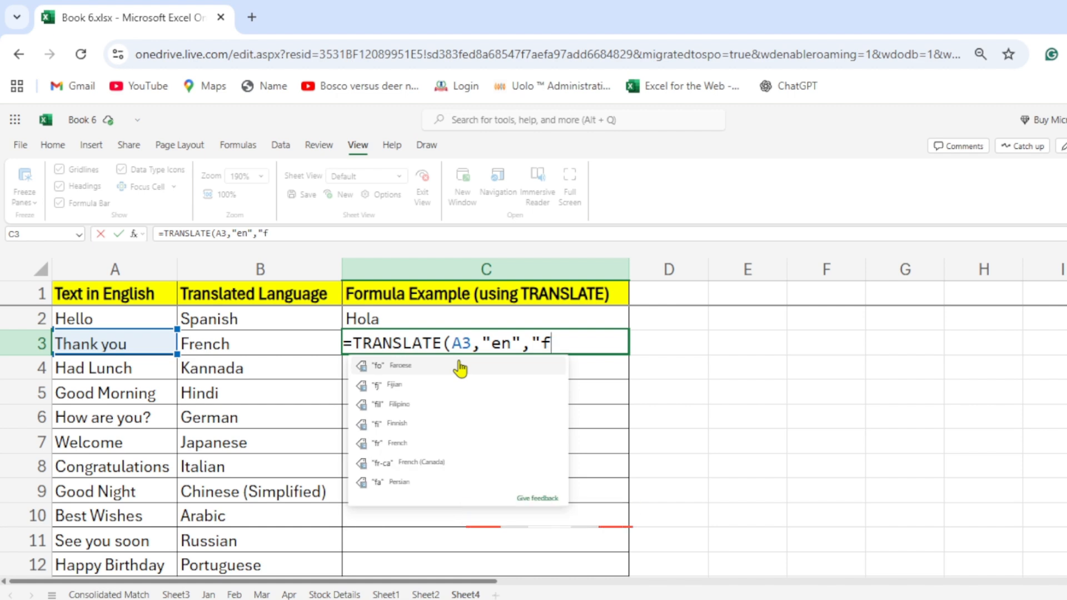
pyautogui.write('r")')
pyautogui.press('Return')
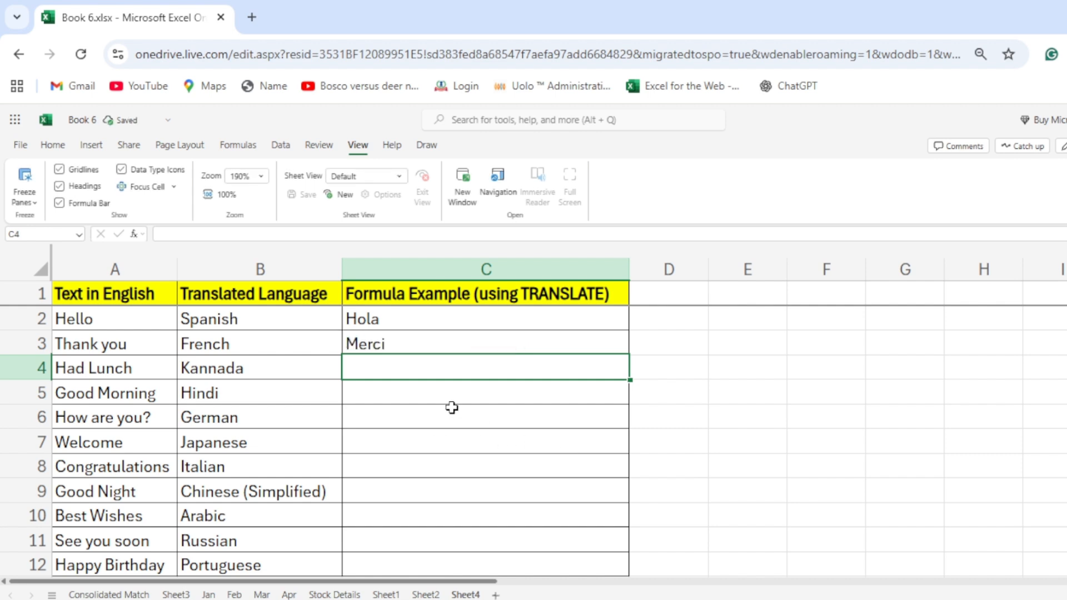
# Translate "Had Lunch" from English to Kannada in cell C4 with the formula =TRANSLATE(A4,"en","kn").
pyautogui.write('=')
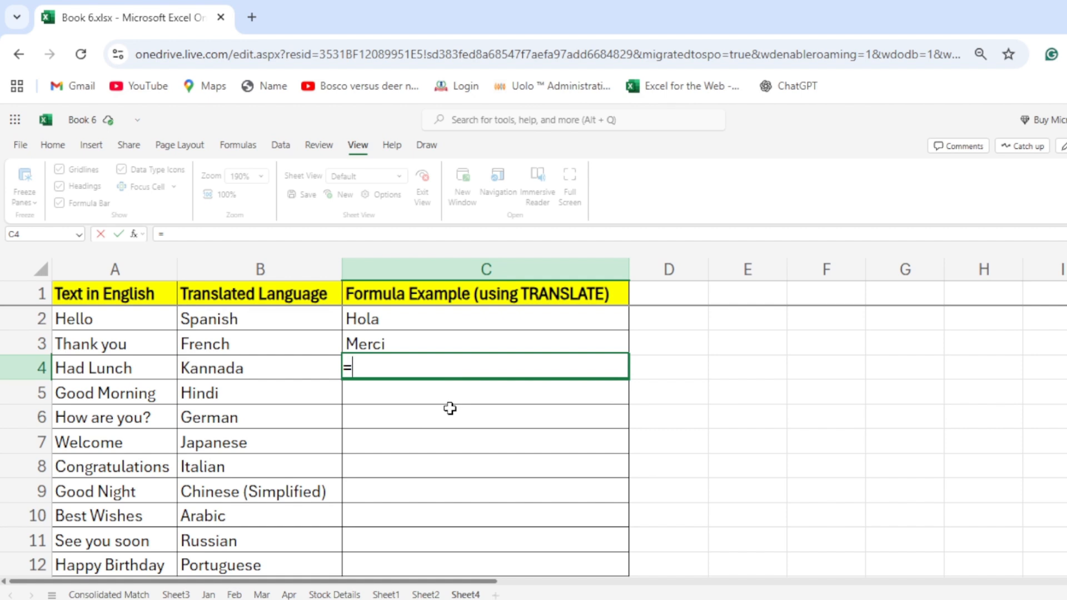
pyautogui.write('translate')
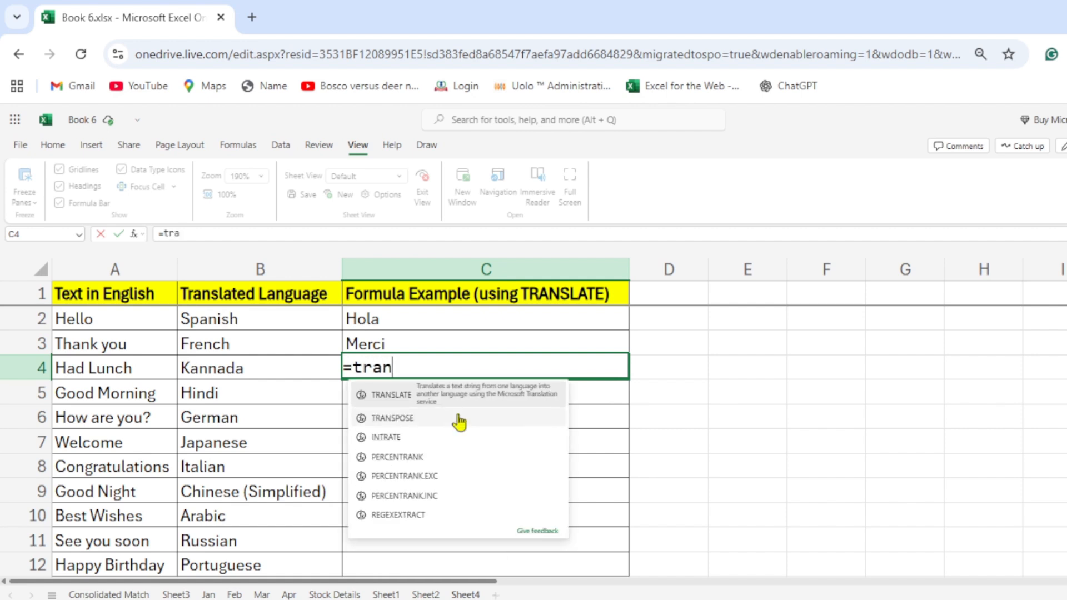
pyautogui.press('Tab')
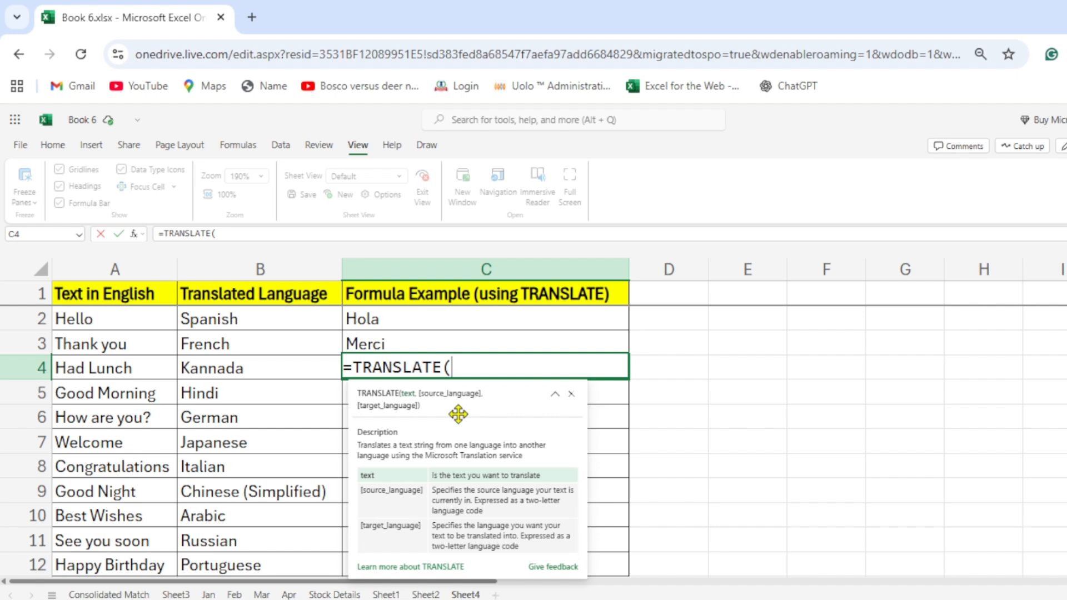
pyautogui.press('Left')
pyautogui.press('Left')
pyautogui.write(',')
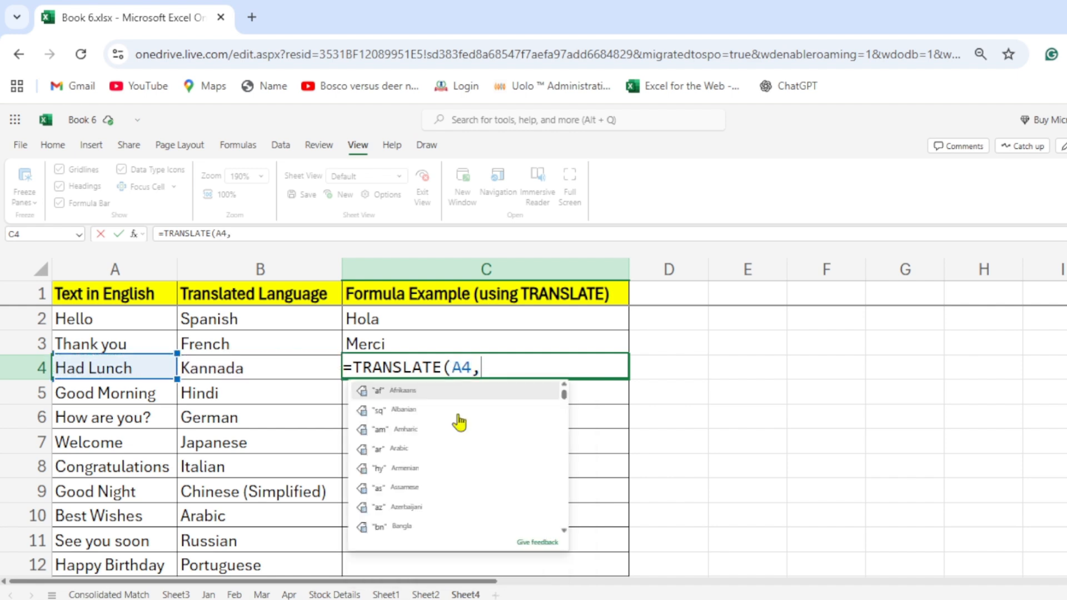
pyautogui.write('"en","')
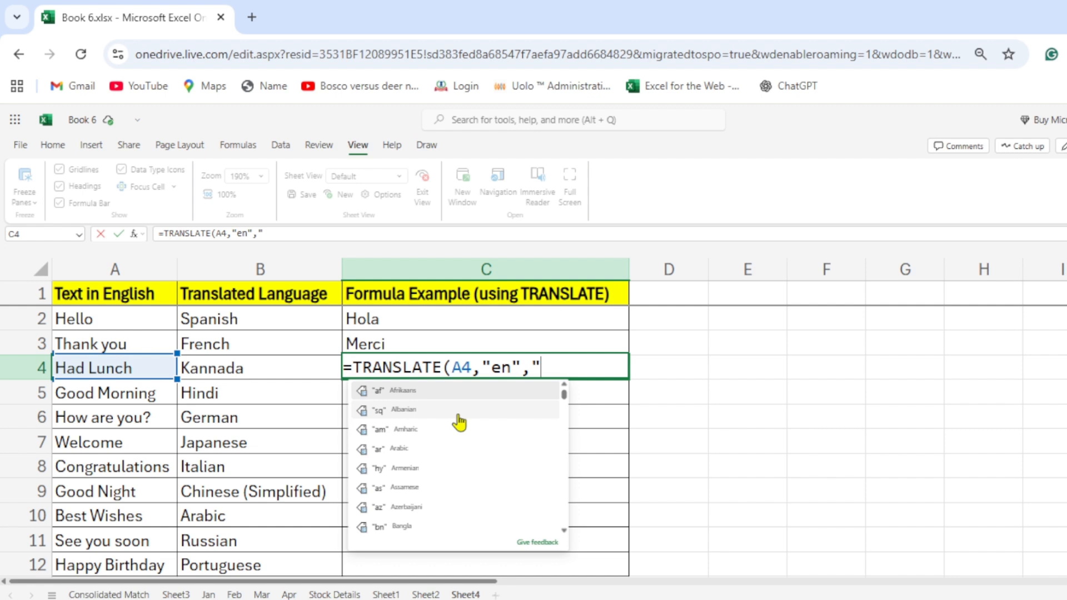
pyautogui.write('k')
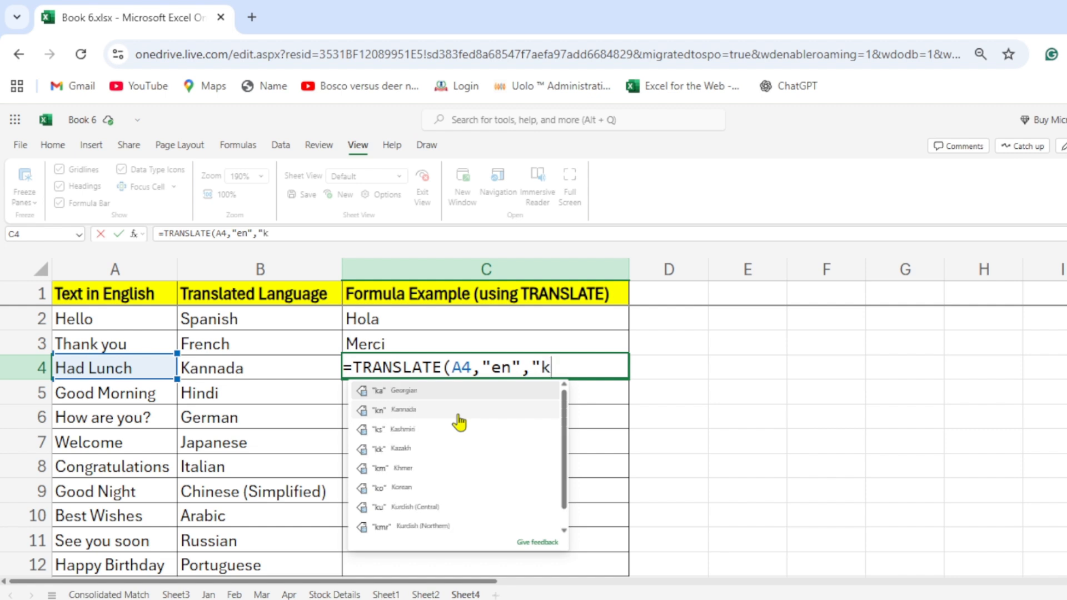
pyautogui.write('n')
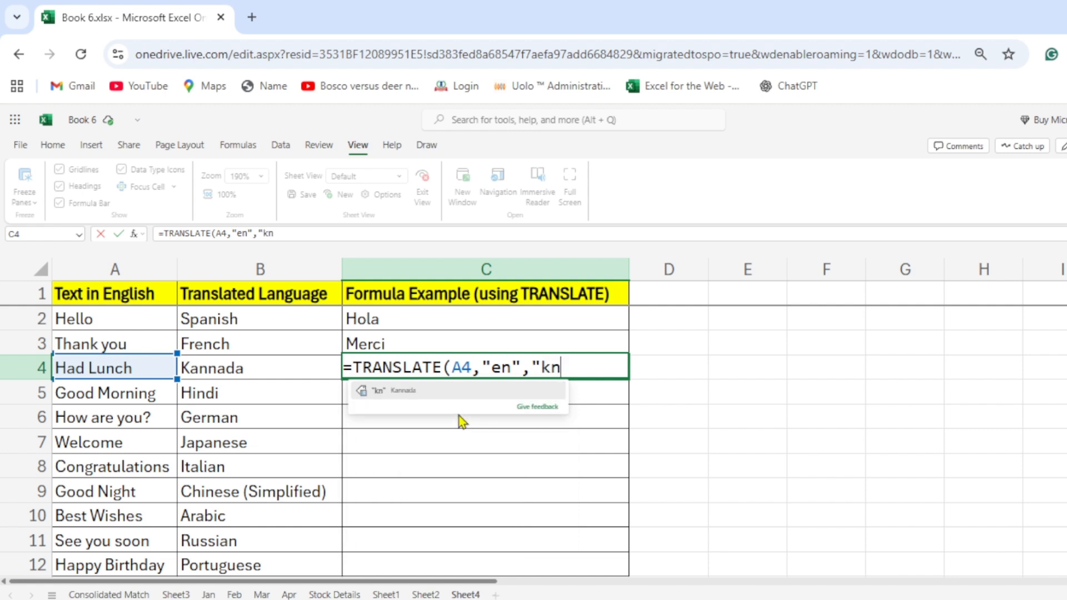
pyautogui.write('")')
pyautogui.press('Return')
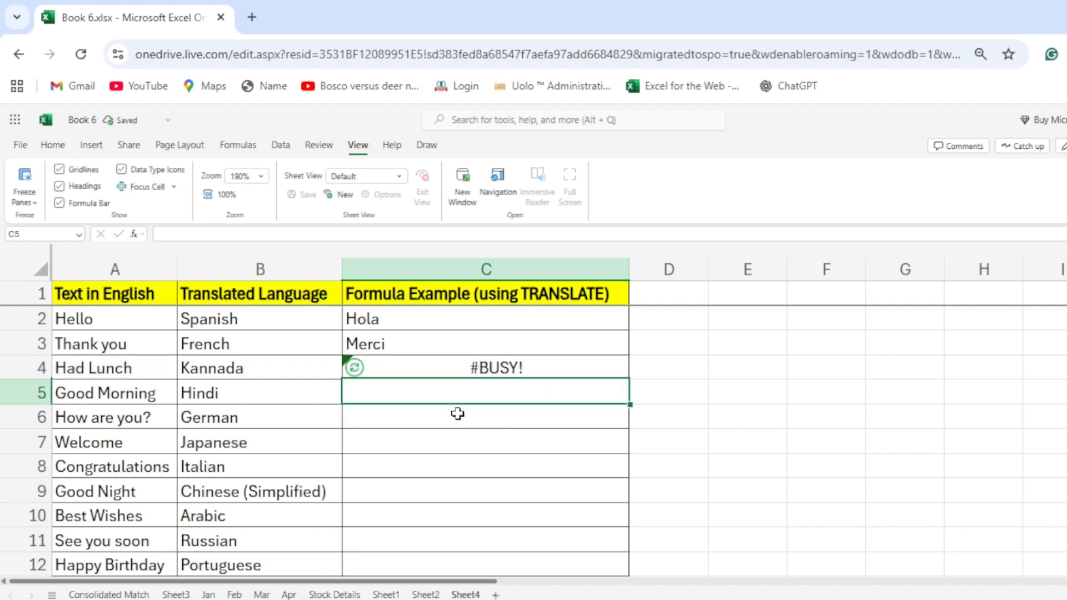
# Translate "Good Morning" from English to Hindi in cell C5 with the formula =TRANSLATE(A5,"en","hi").
pyautogui.write('=transl')
pyautogui.press('BackSpace')
pyautogui.write('late')
pyautogui.press('Tab')
pyautogui.press('Left')
pyautogui.press('Left')
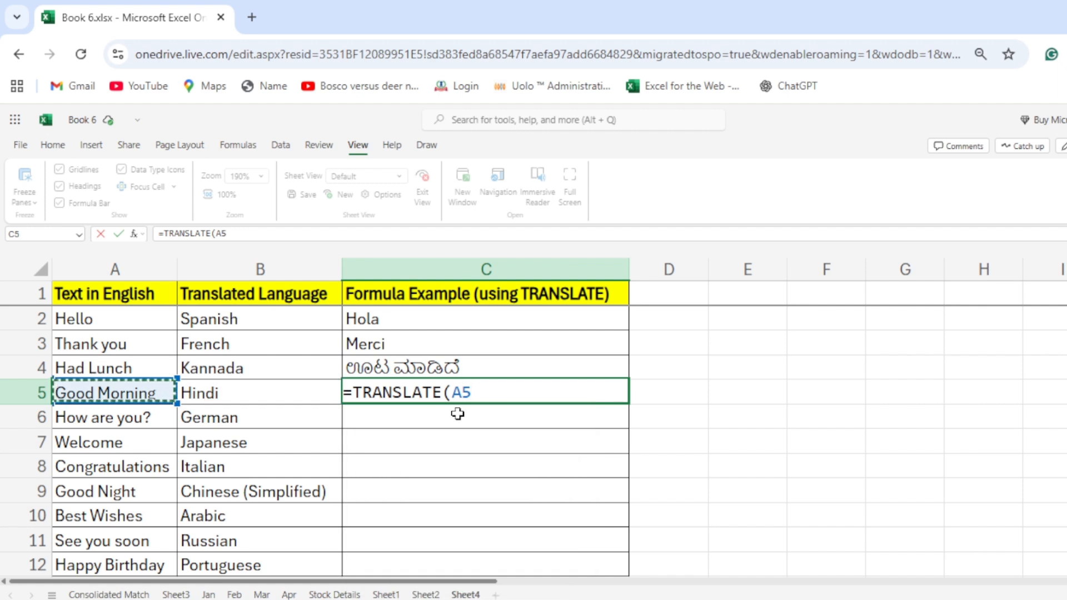
pyautogui.write(',"en')
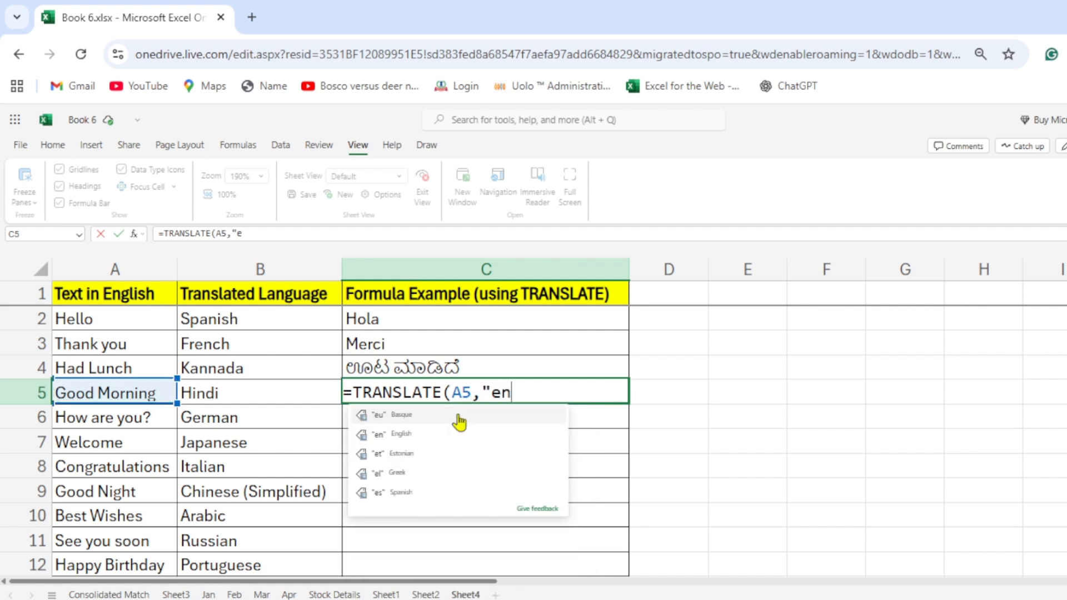
pyautogui.write(',h')
pyautogui.press('BackSpace')
pyautogui.write('hi')
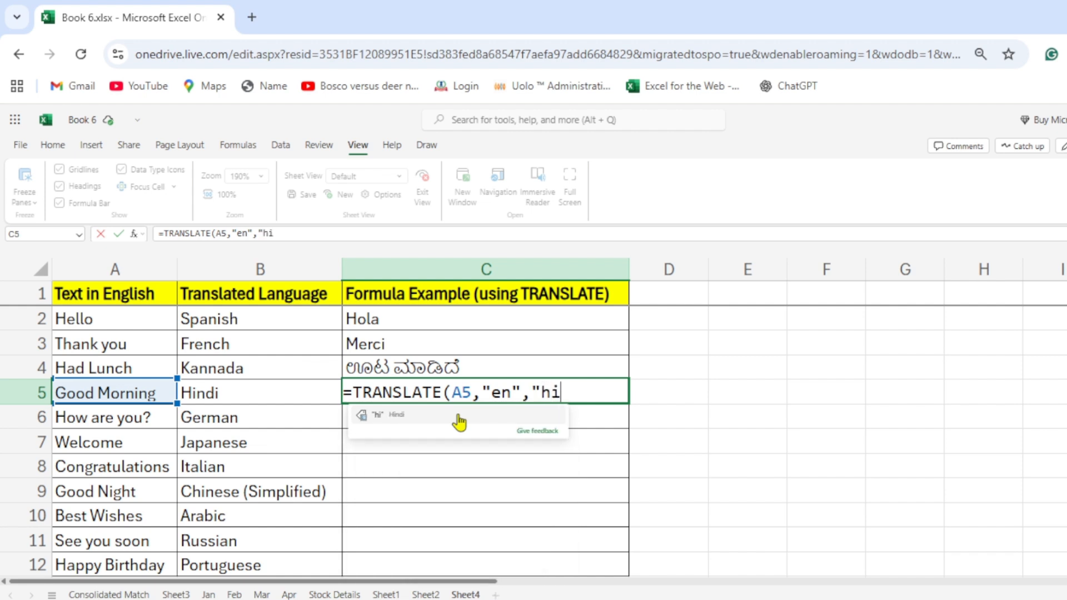
pyautogui.write('")')
pyautogui.press('Return')
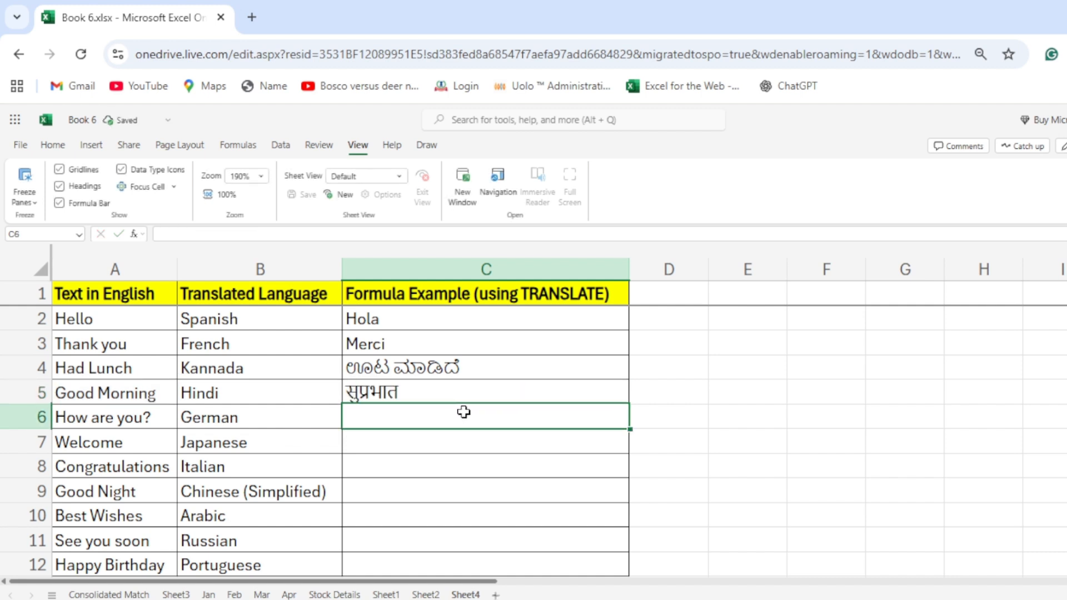
# Translate "How are you?" from English to German in cell C6 with the formula =TRANSLATE(A6,"en","de").
pyautogui.write('=')
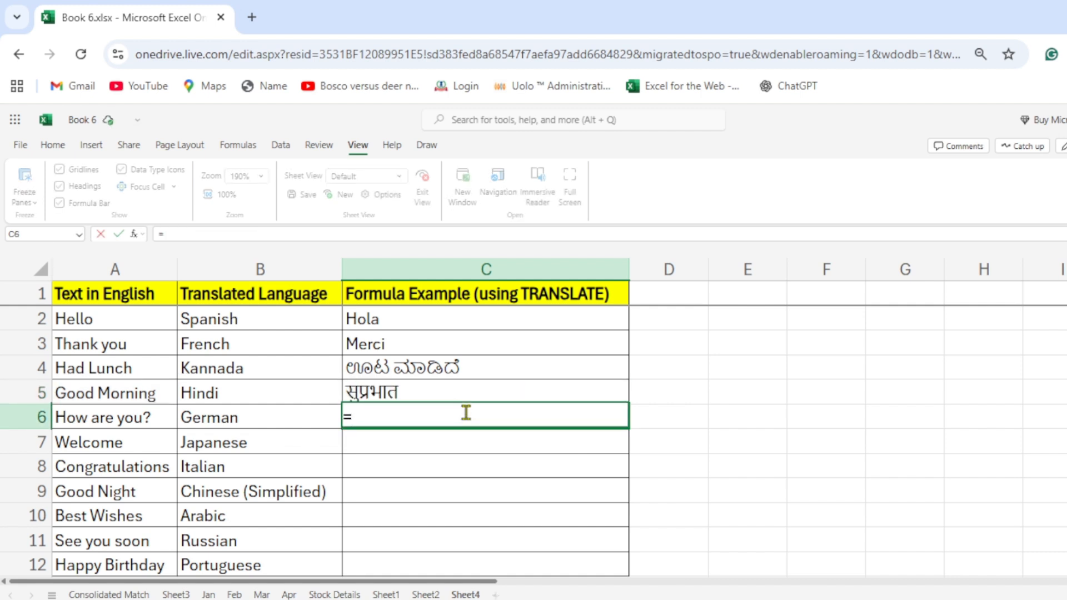
pyautogui.write('translate(')
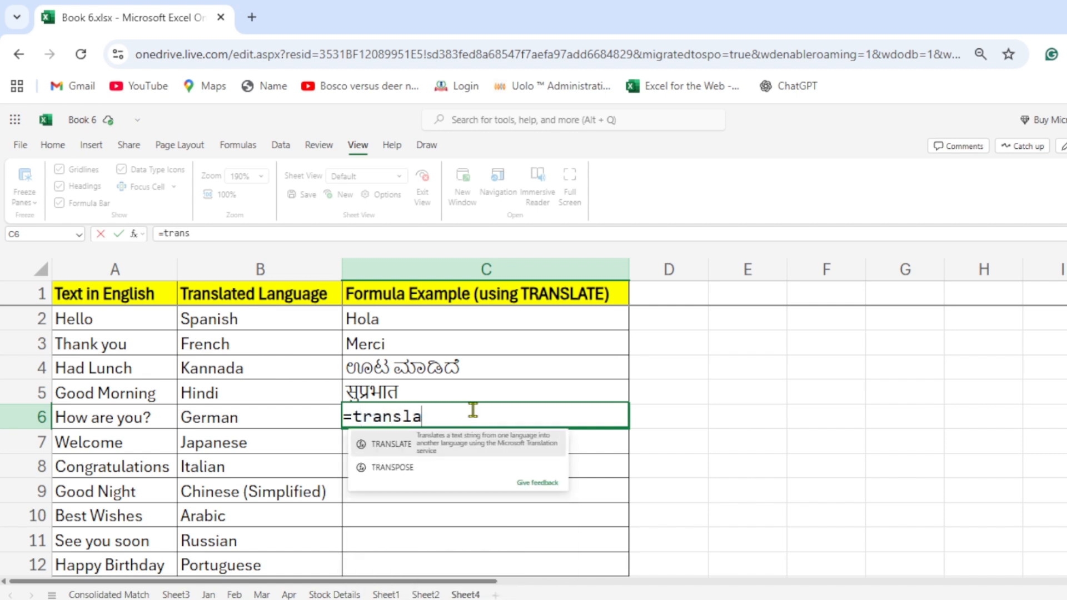
pyautogui.press('Left')
pyautogui.press('Left')
pyautogui.write(',"en"')
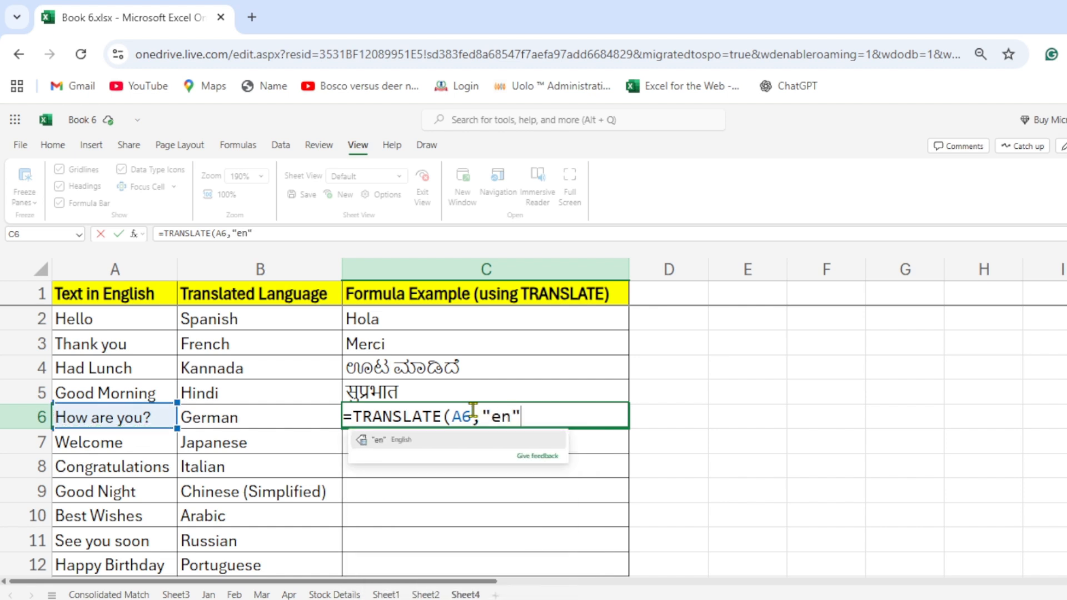
pyautogui.write(',')
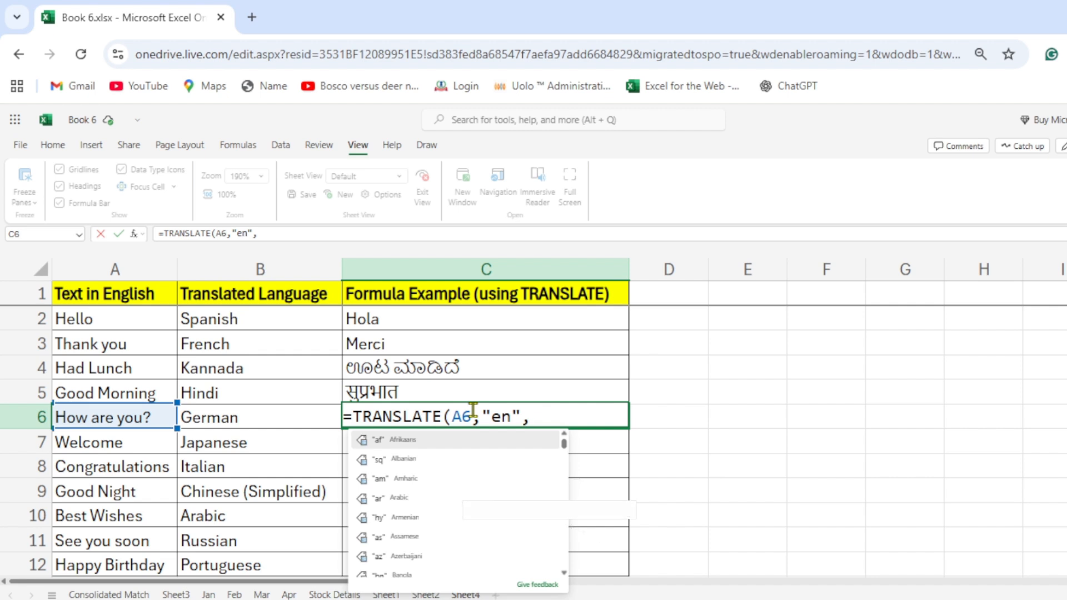
pyautogui.scroll(-3, 443, 506)
pyautogui.scroll(-3, 502, 517)
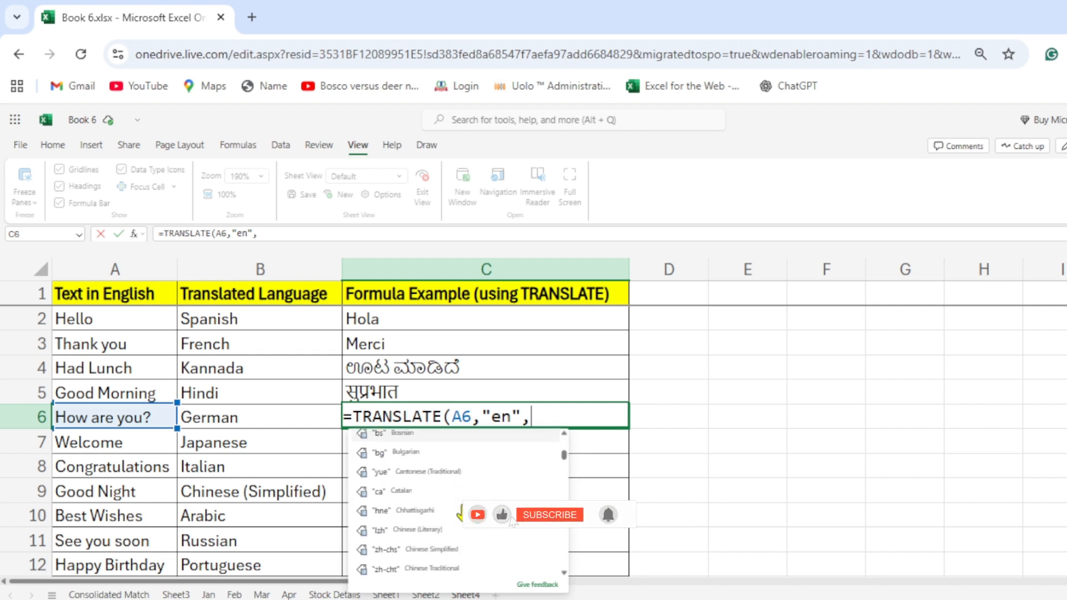
pyautogui.scroll(-3, 459, 506)
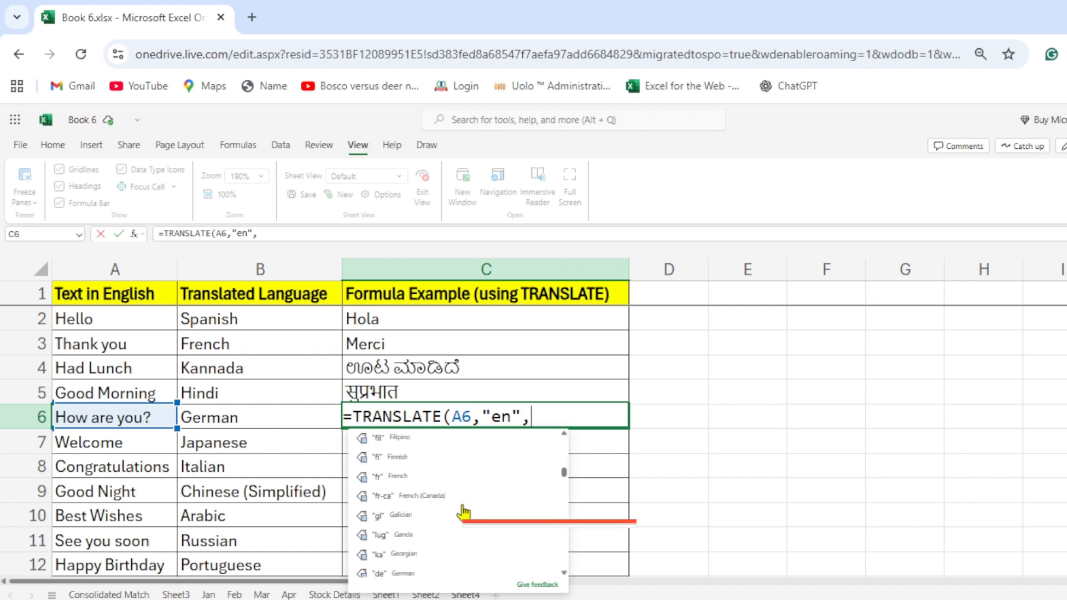
pyautogui.scroll(-2, 461, 512)
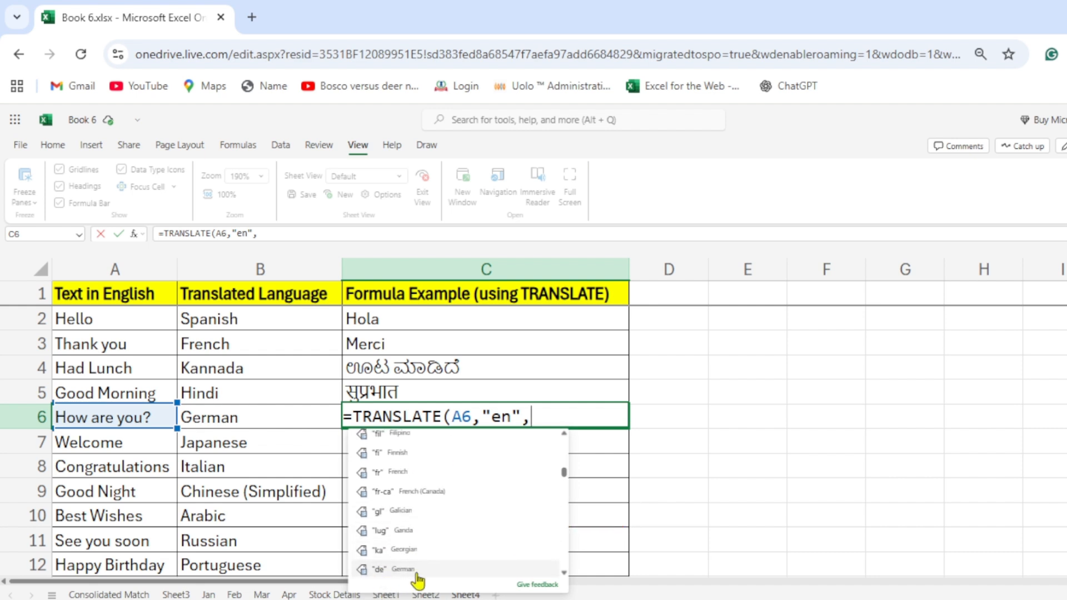
pyautogui.write('de')
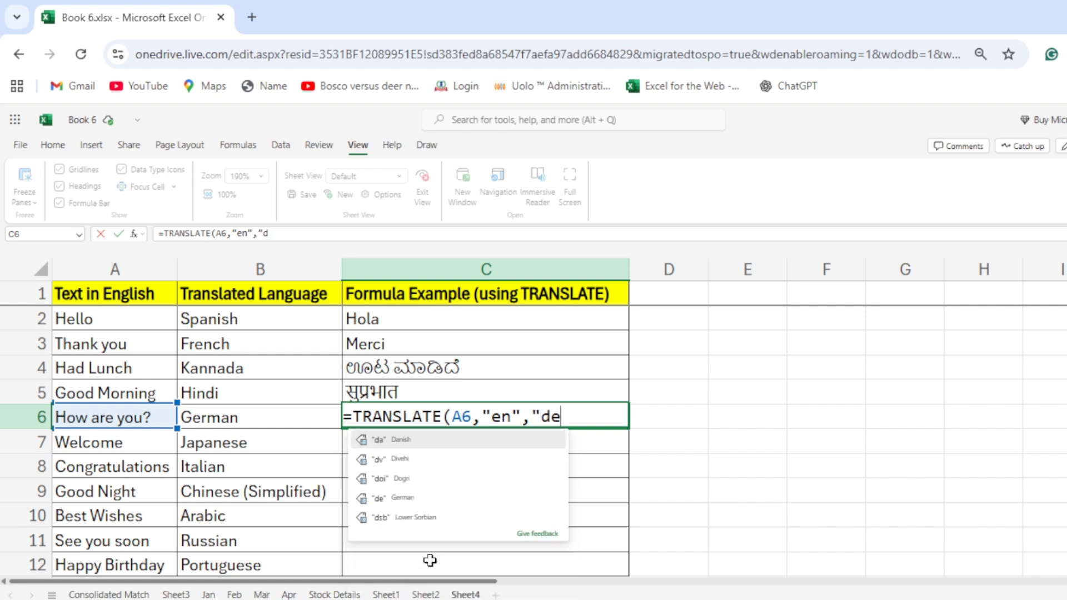
pyautogui.write('")')
pyautogui.press('Return')
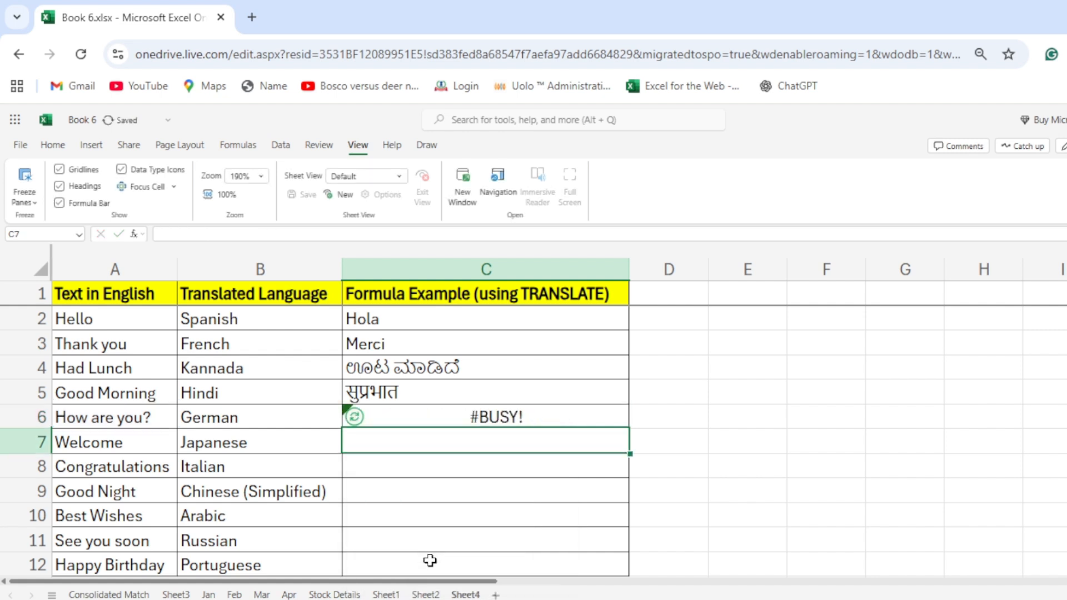
# Translate "Welcome" from English to Japanese in cell C7 with the formula =TRANSLATE(A7,"en","ja").
pyautogui.write('=')
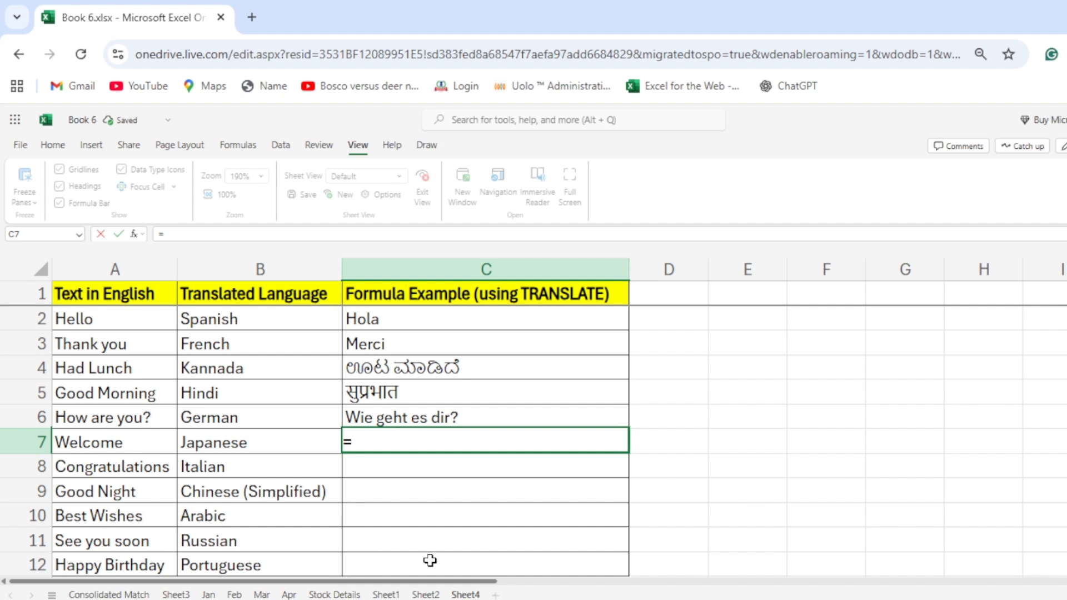
pyautogui.write('translate')
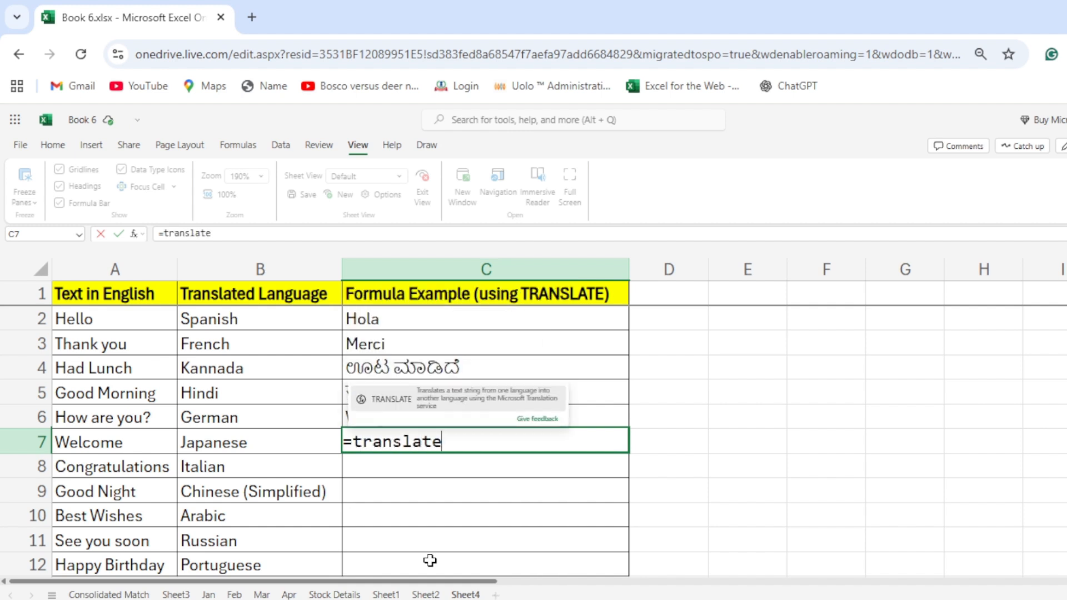
pyautogui.press('Tab')
pyautogui.press('Left')
pyautogui.press('Left')
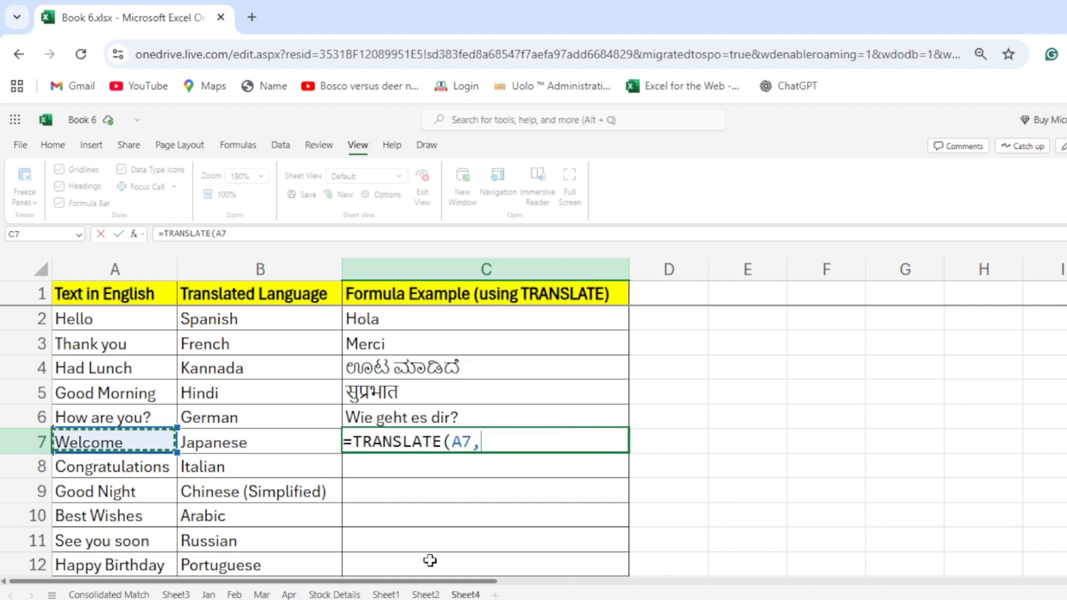
pyautogui.write(',')
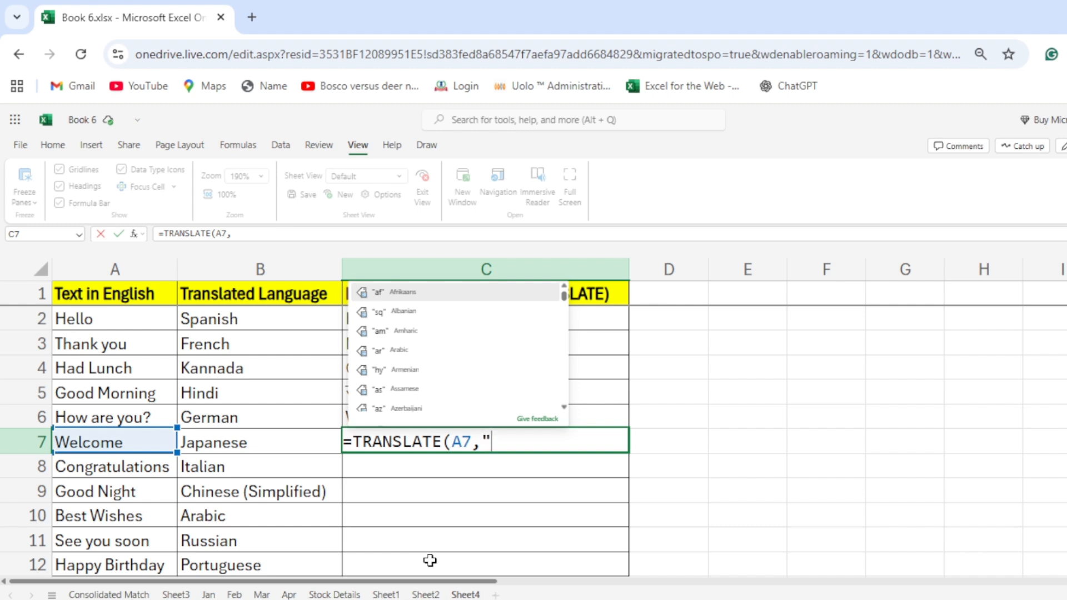
pyautogui.write('"en"')
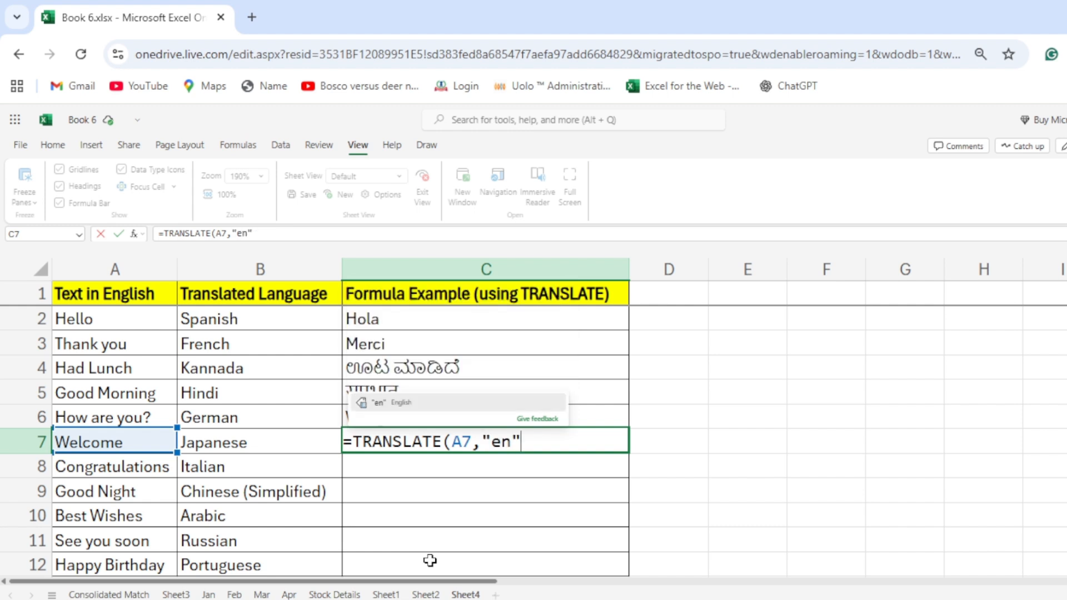
pyautogui.write(',')
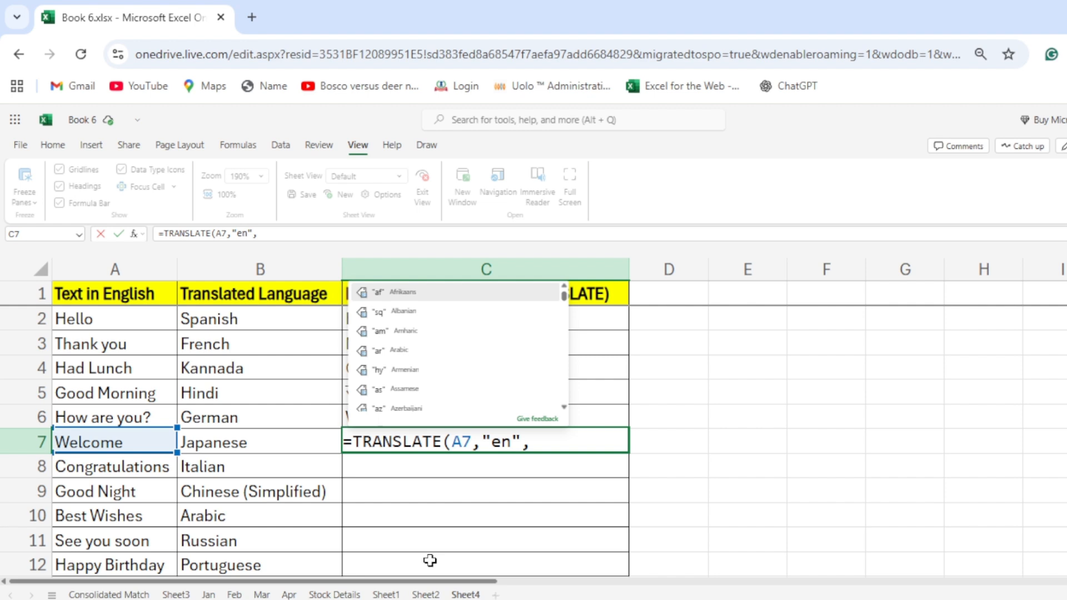
pyautogui.write('j')
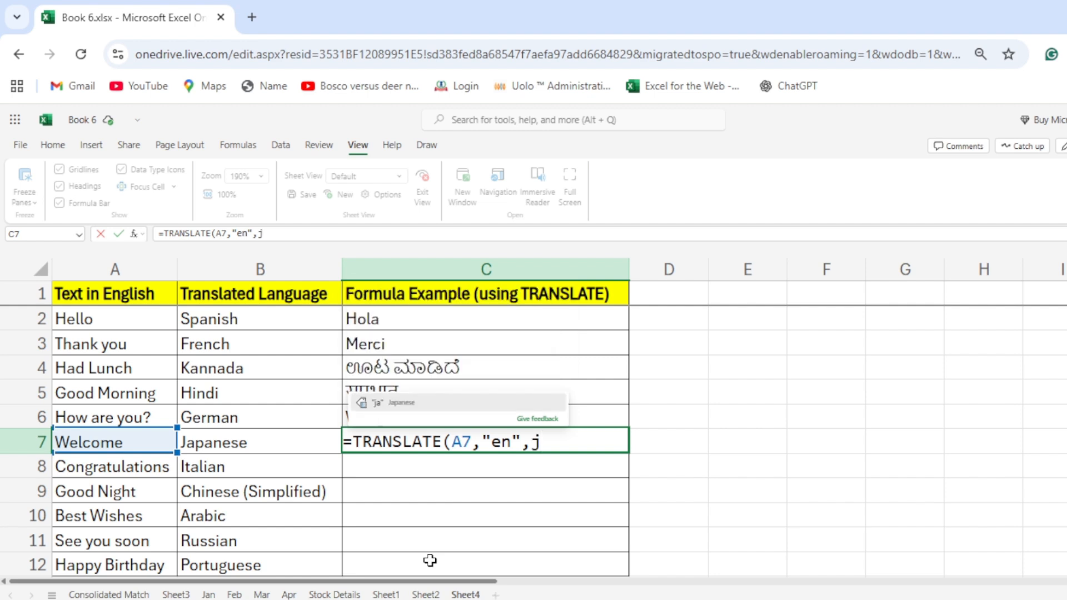
pyautogui.press('BackSpace')
pyautogui.write('ja')
pyautogui.press('Return')
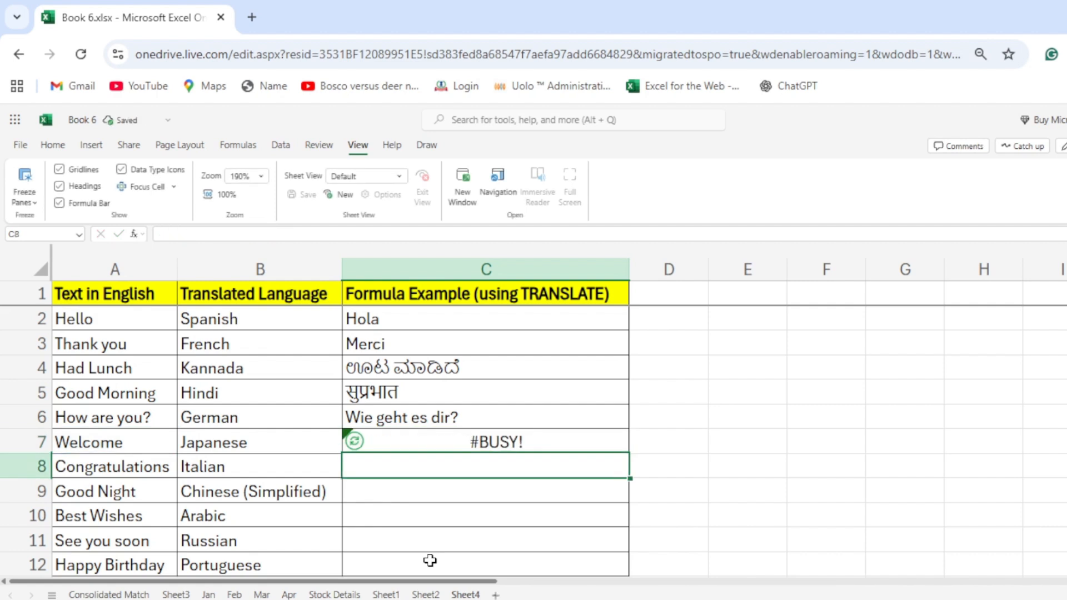
# Translate "Congratulations" from English to Italian in cell C8 with the formula =TRANSLATE(A8,"en","it").
pyautogui.write('=')
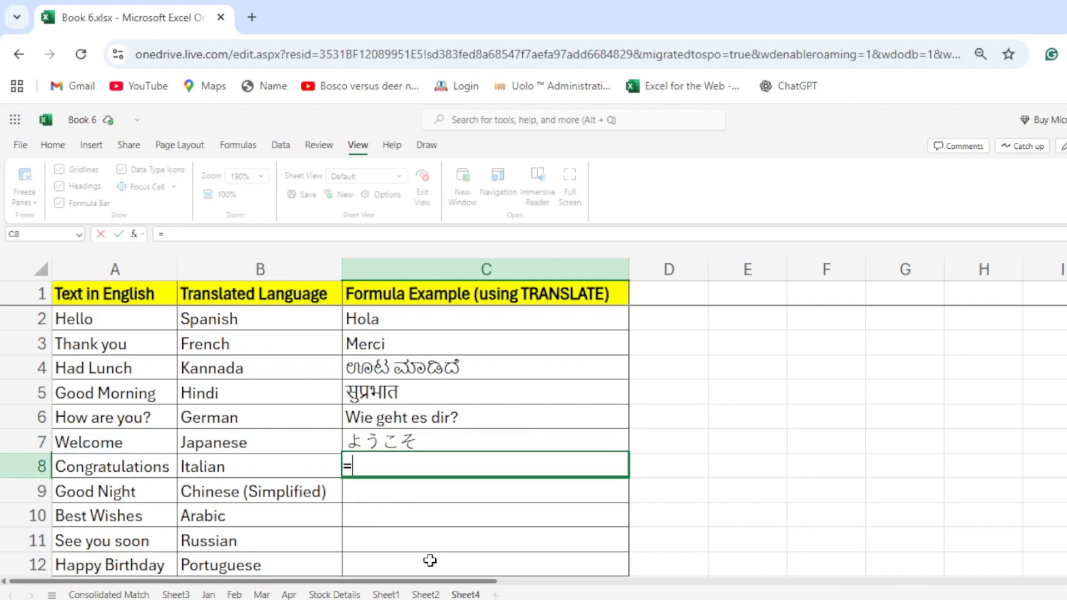
pyautogui.write('transla')
pyautogui.press('Tab')
pyautogui.press('Left')
pyautogui.press('Left')
pyautogui.write(',')
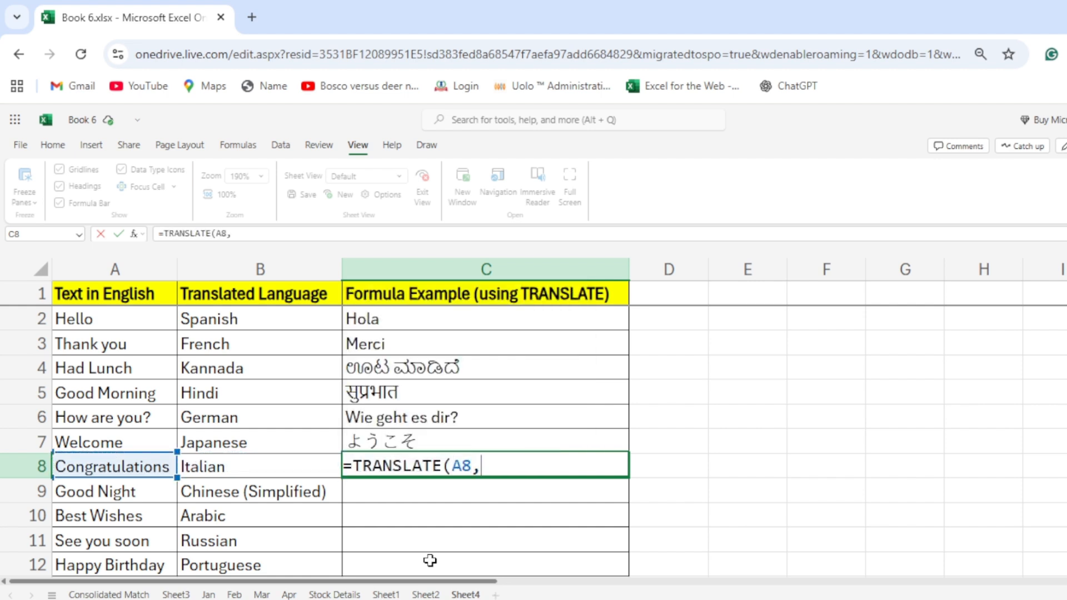
pyautogui.write('"en",')
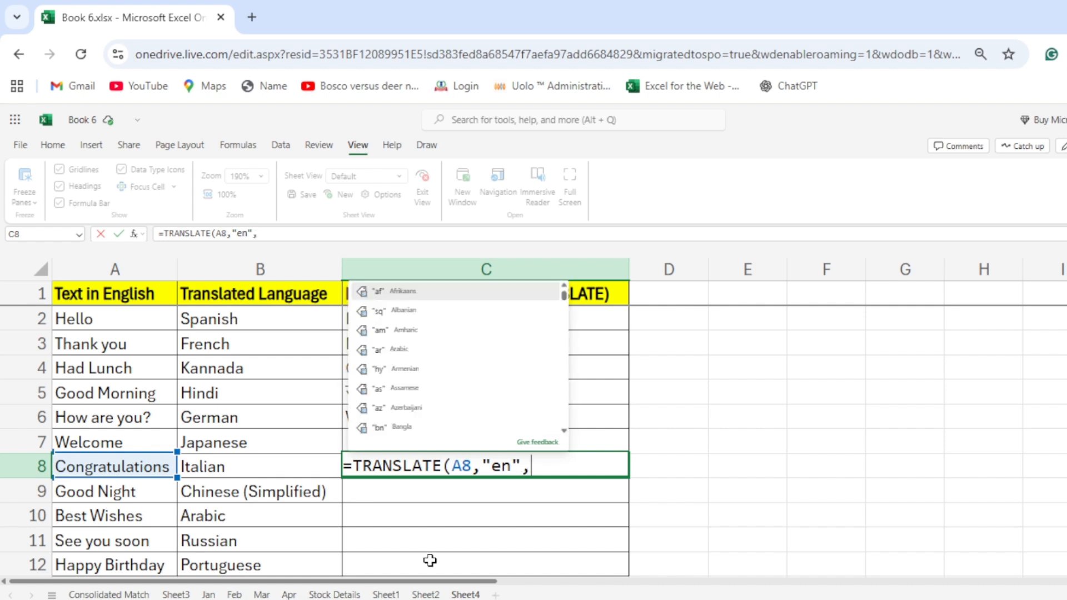
pyautogui.write('"i')
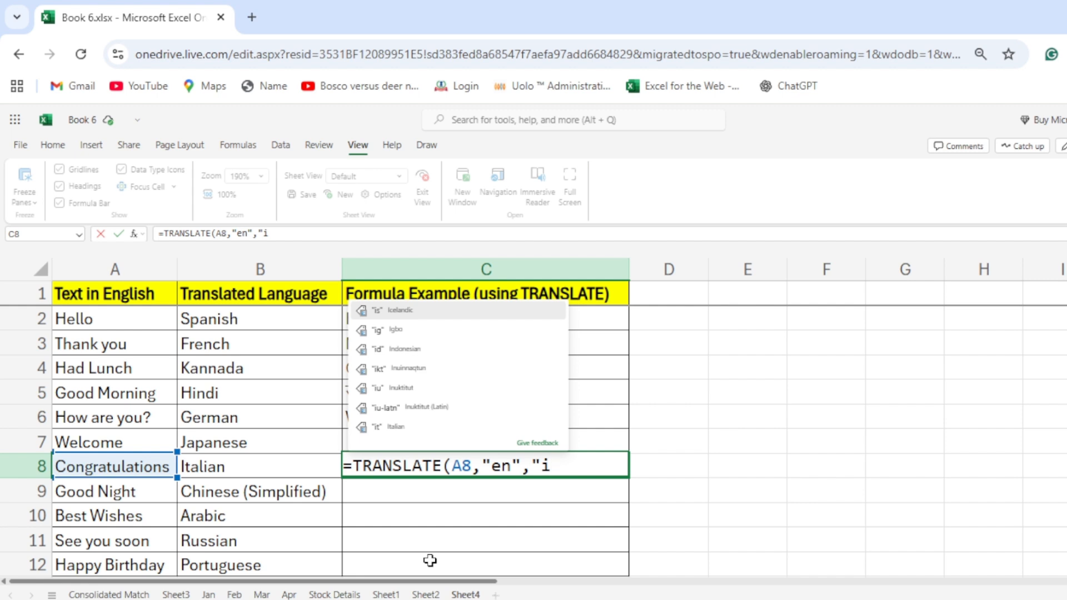
pyautogui.write('t"')
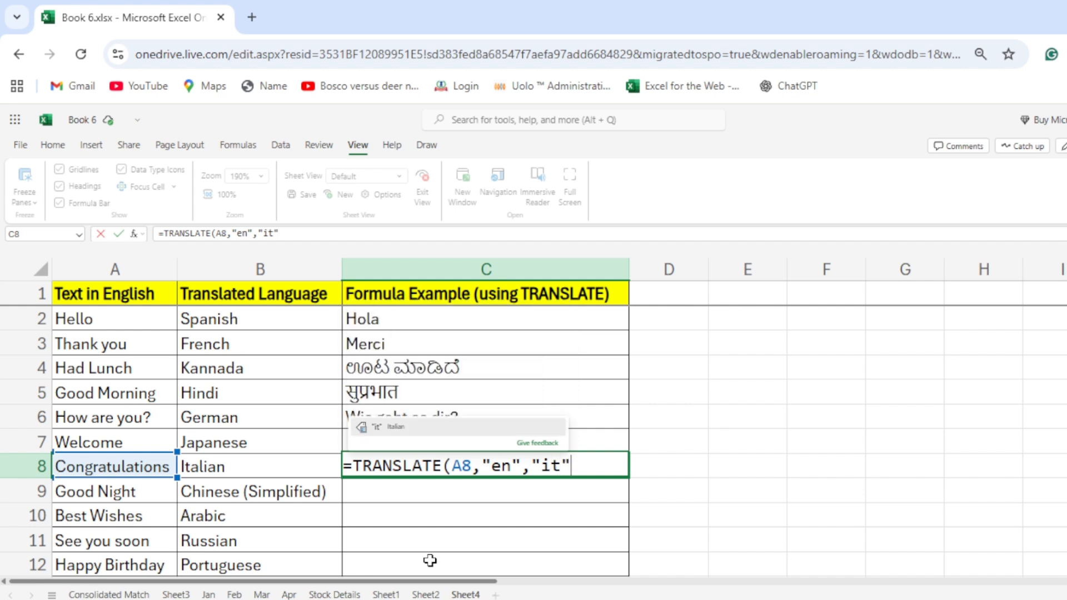
pyautogui.write(')')
pyautogui.press('Return')
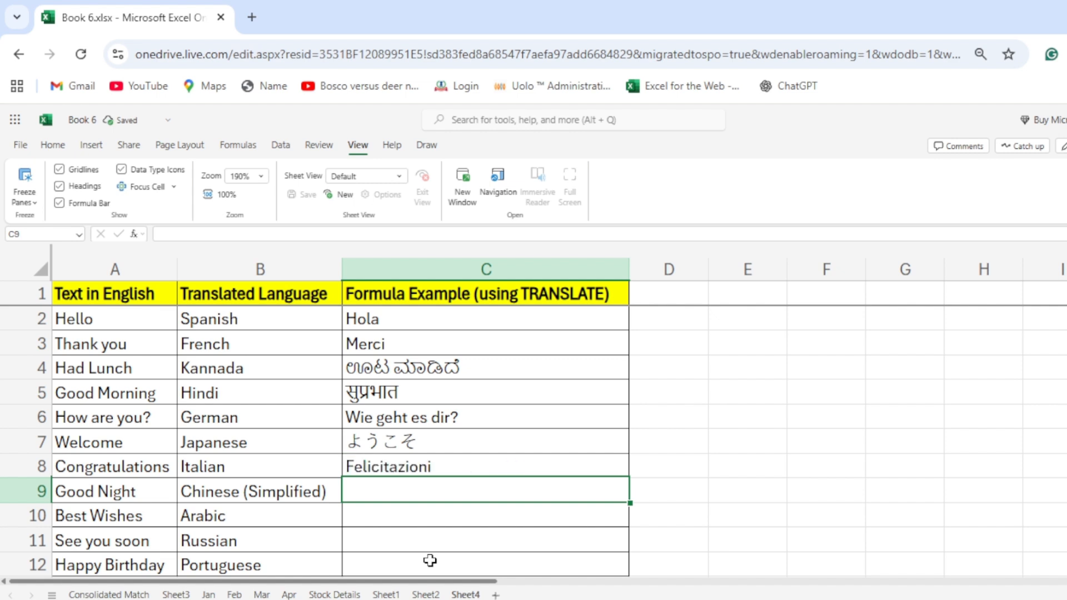
# Translate "Good Night" from English to Chinese (Literary) in cell C9 with the formula =TRANSLATE(A9,"en","lzh").
pyautogui.write('=')
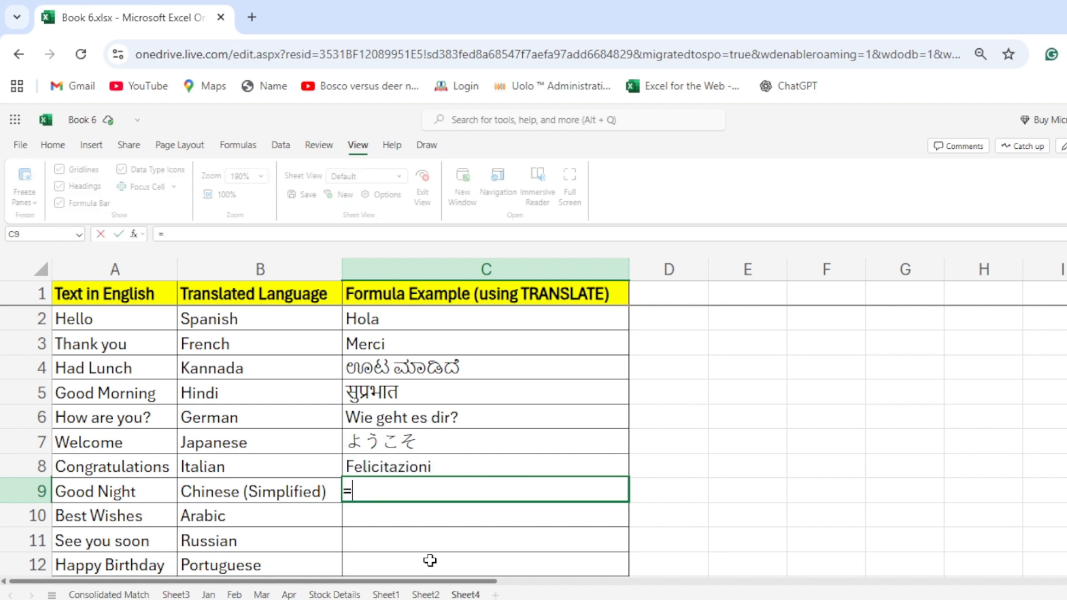
pyautogui.write('translate')
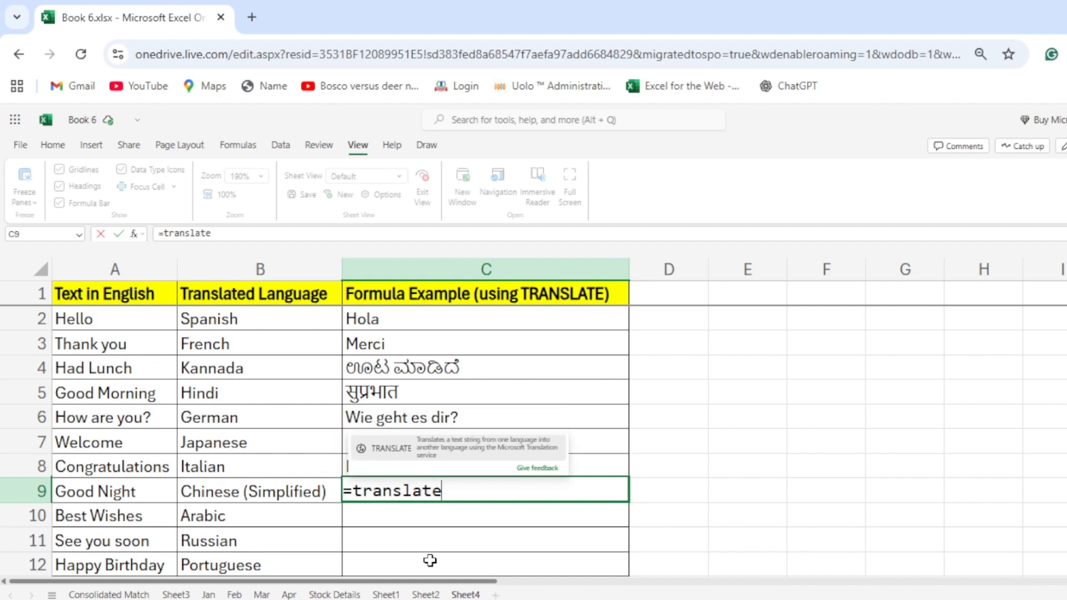
pyautogui.press('Tab')
pyautogui.write('A9')
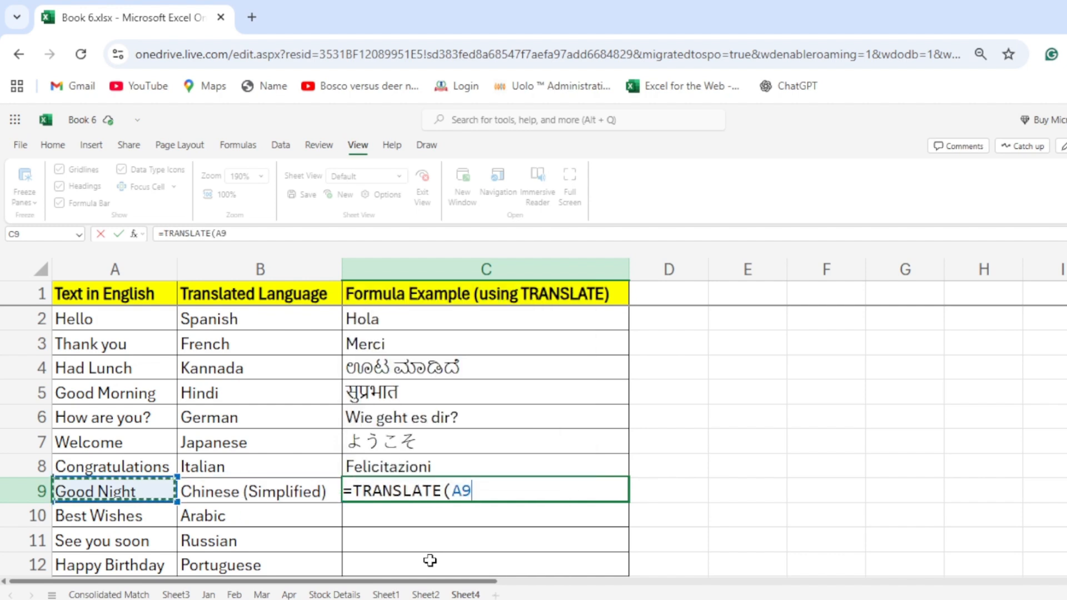
pyautogui.write(',"e')
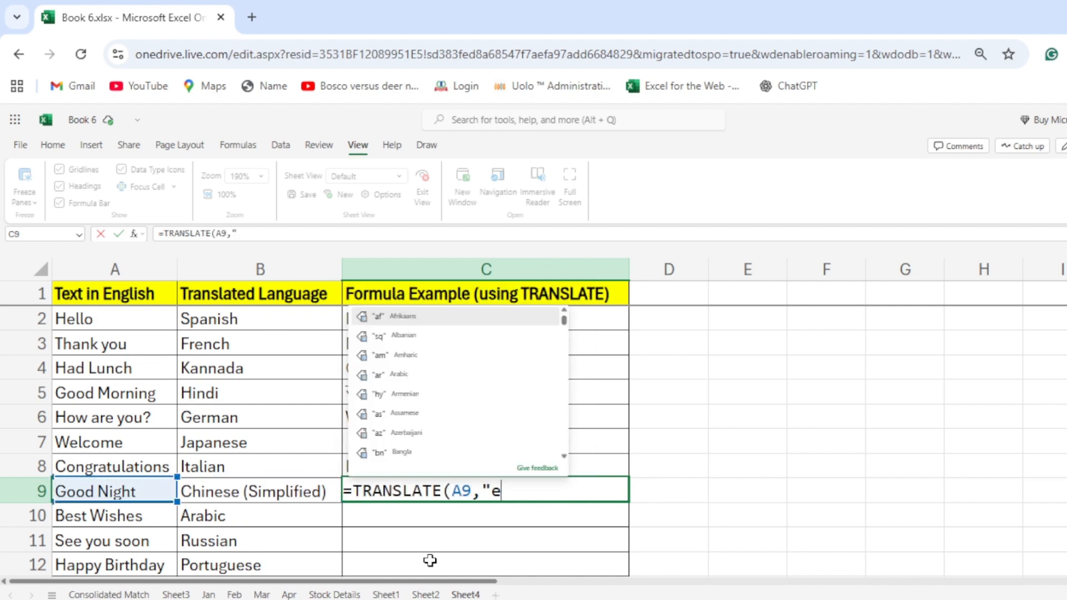
pyautogui.write('n"')
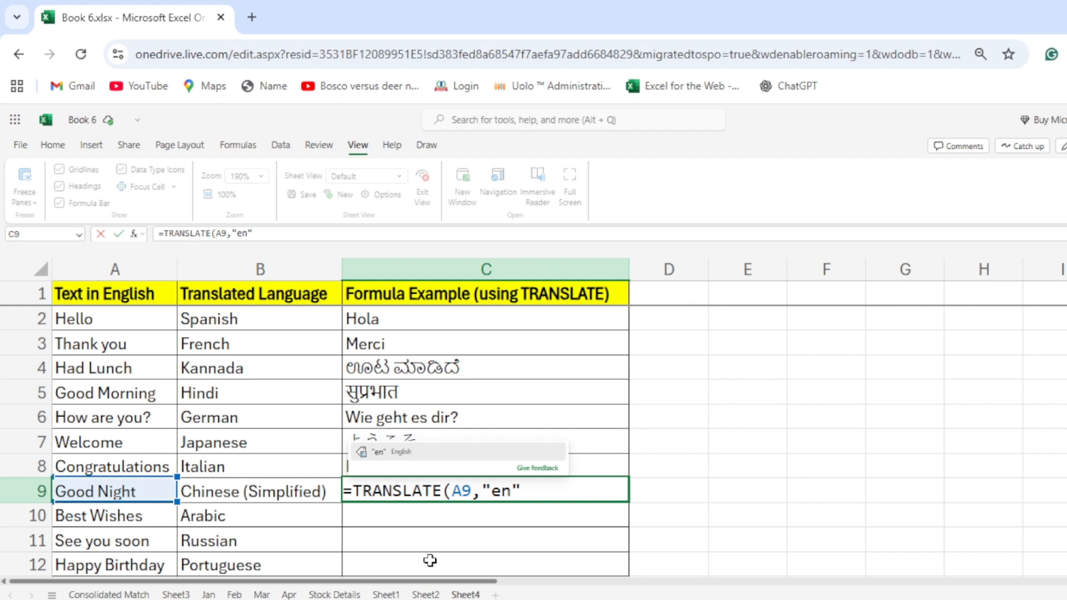
pyautogui.write(',')
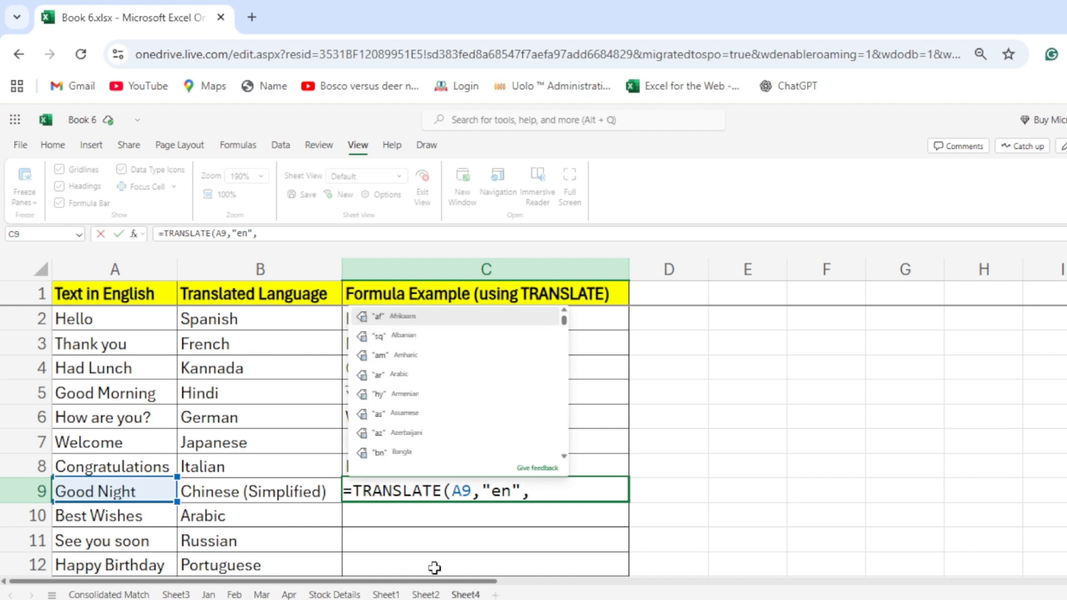
pyautogui.write('"c')
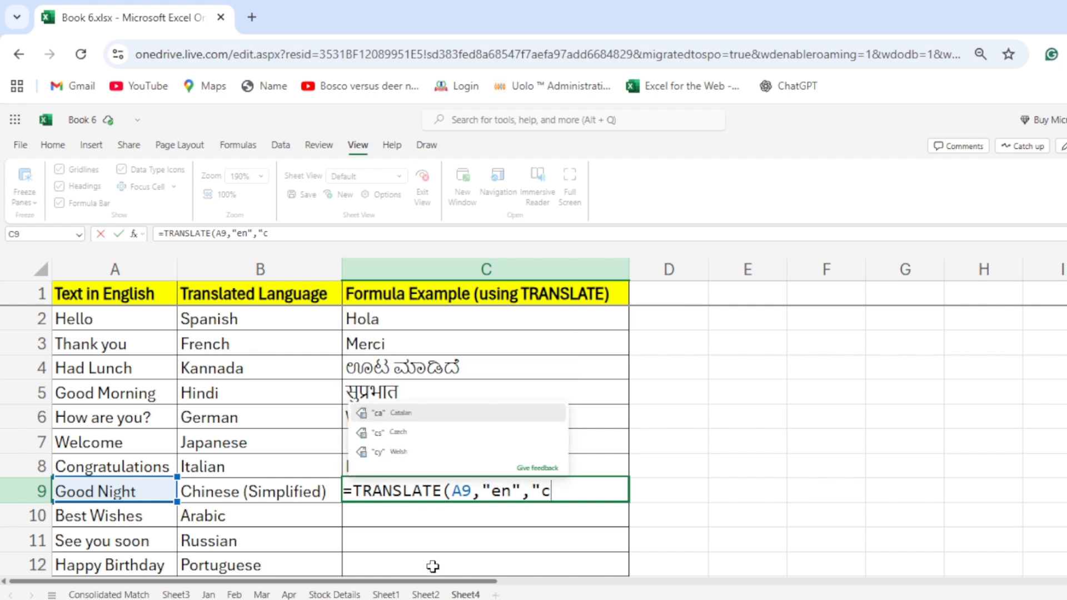
pyautogui.press('BackSpace')
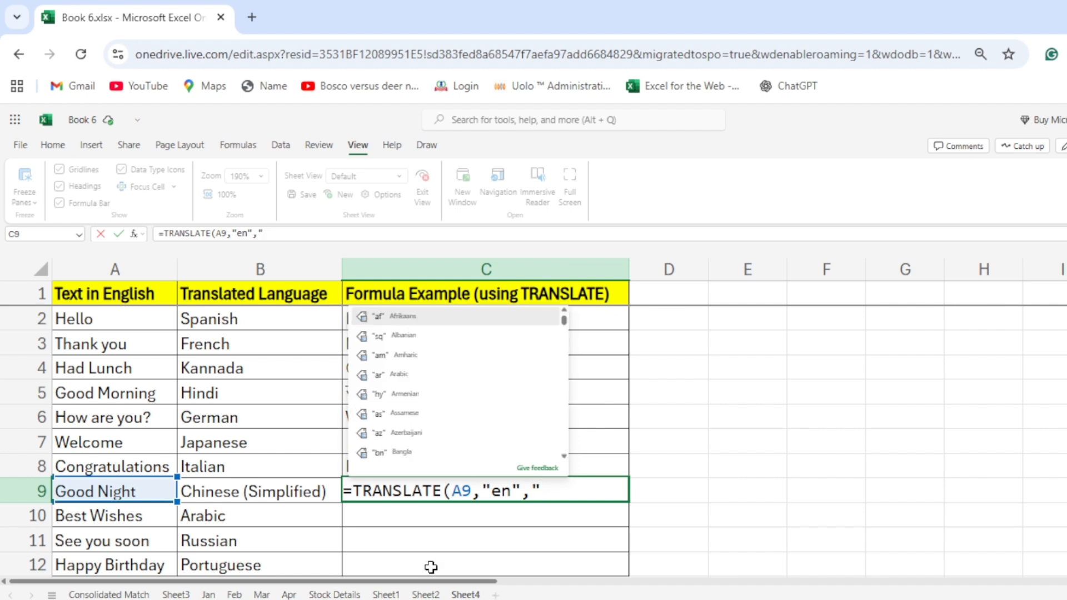
pyautogui.scroll(-5, 413, 455)
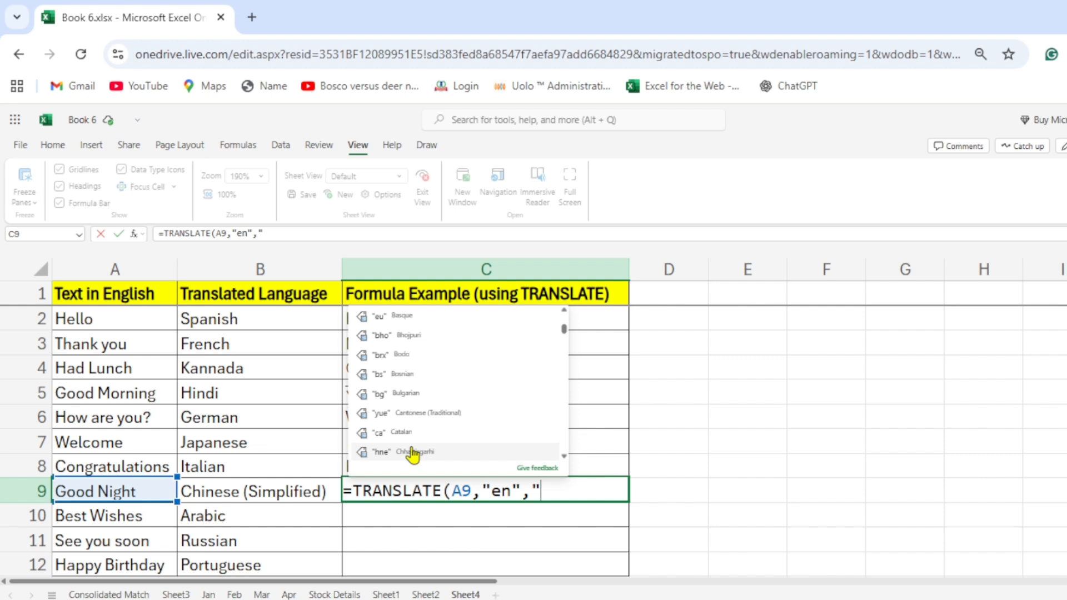
pyautogui.scroll(-3, 413, 454)
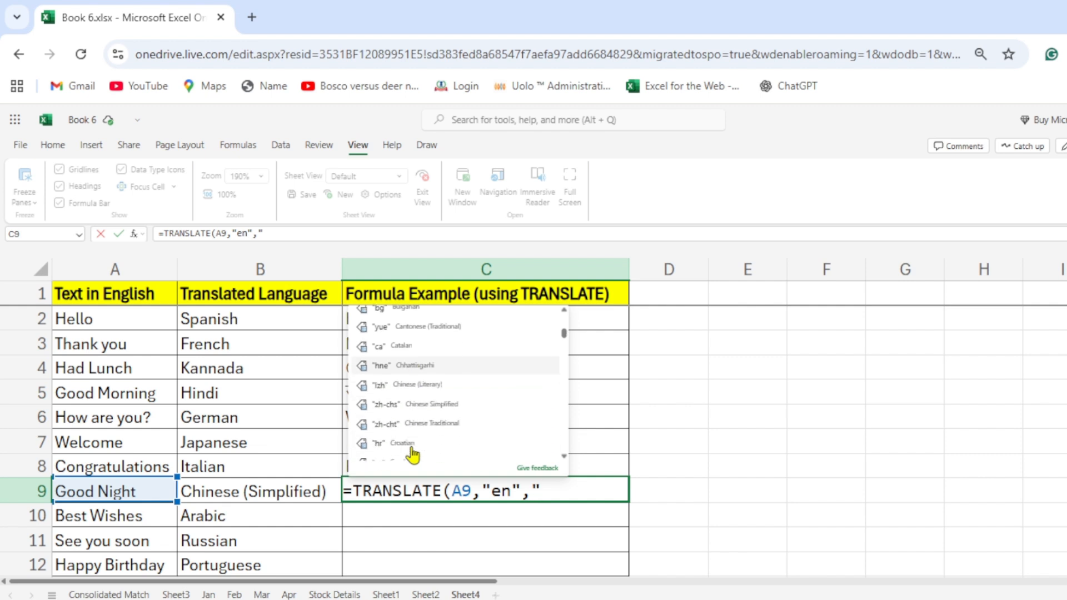
pyautogui.click(412, 392)
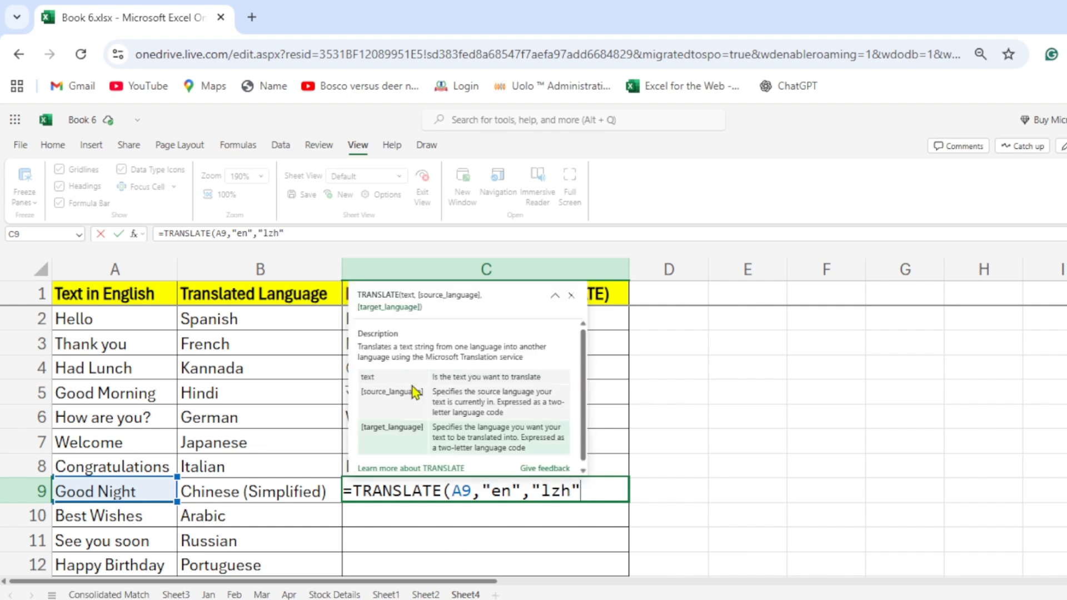
pyautogui.write(')')
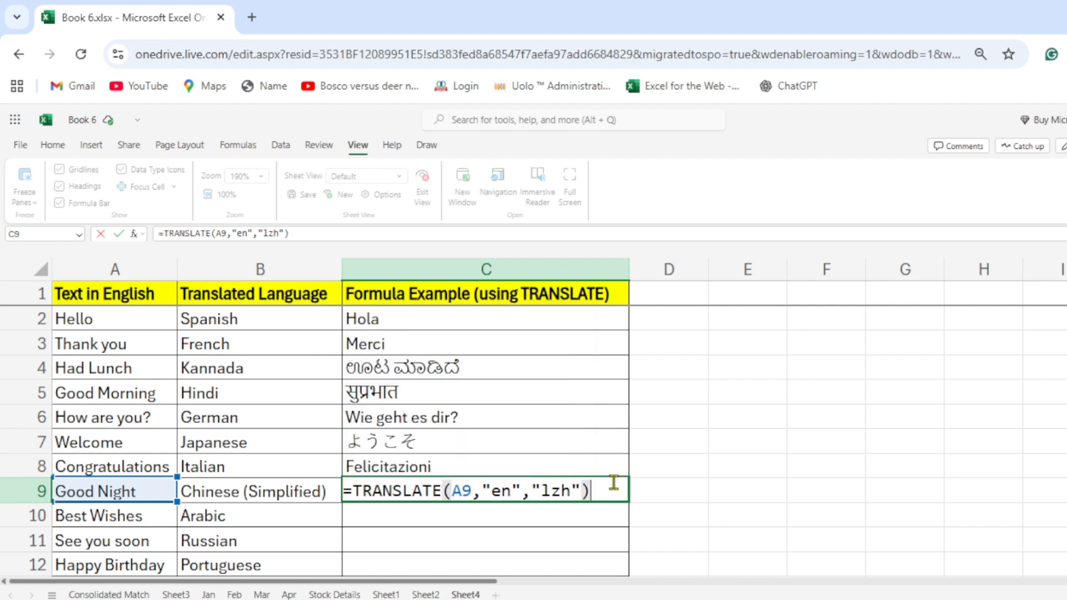
pyautogui.press('Return')
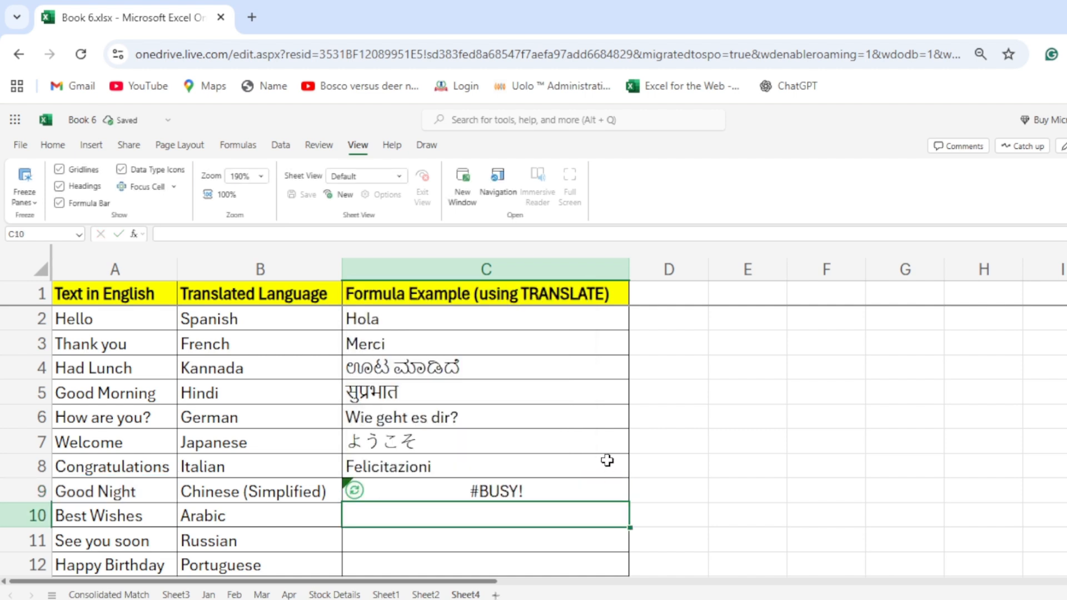
# Translate "Best Wishes" from English to Arabic in cell C10 with the formula =TRANSLATE(A10,"en","ar").
pyautogui.write('=translate')
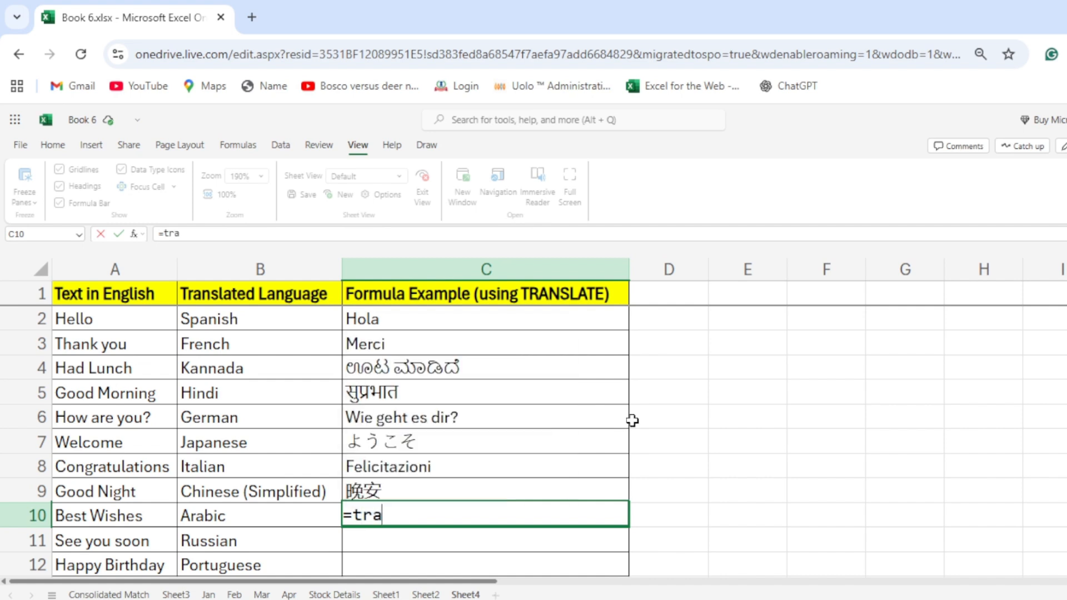
pyautogui.press('Tab')
pyautogui.press('Left')
pyautogui.press('Left')
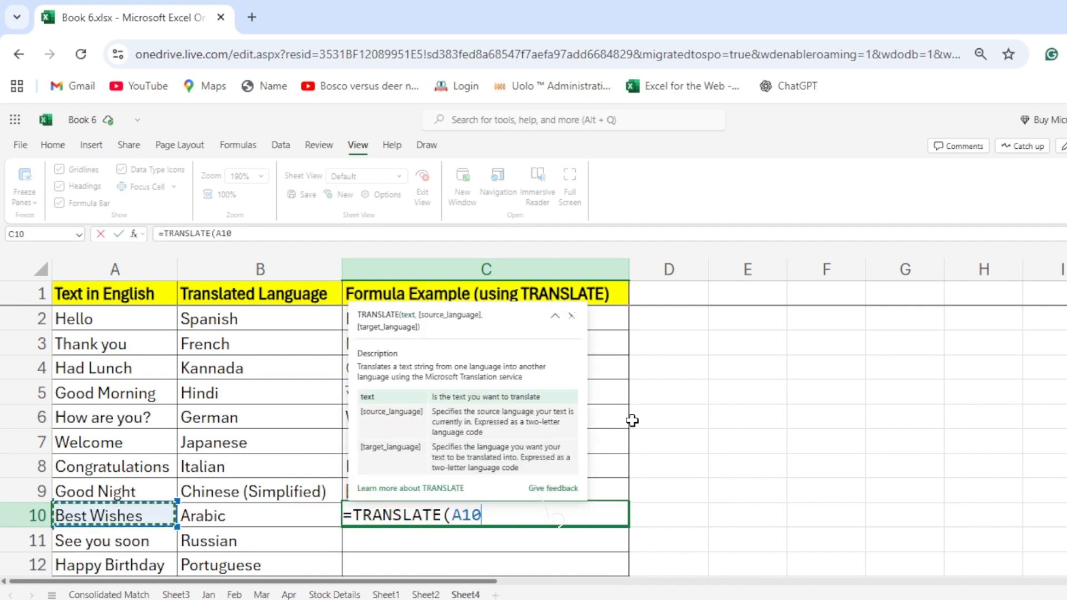
pyautogui.write(',"en"')
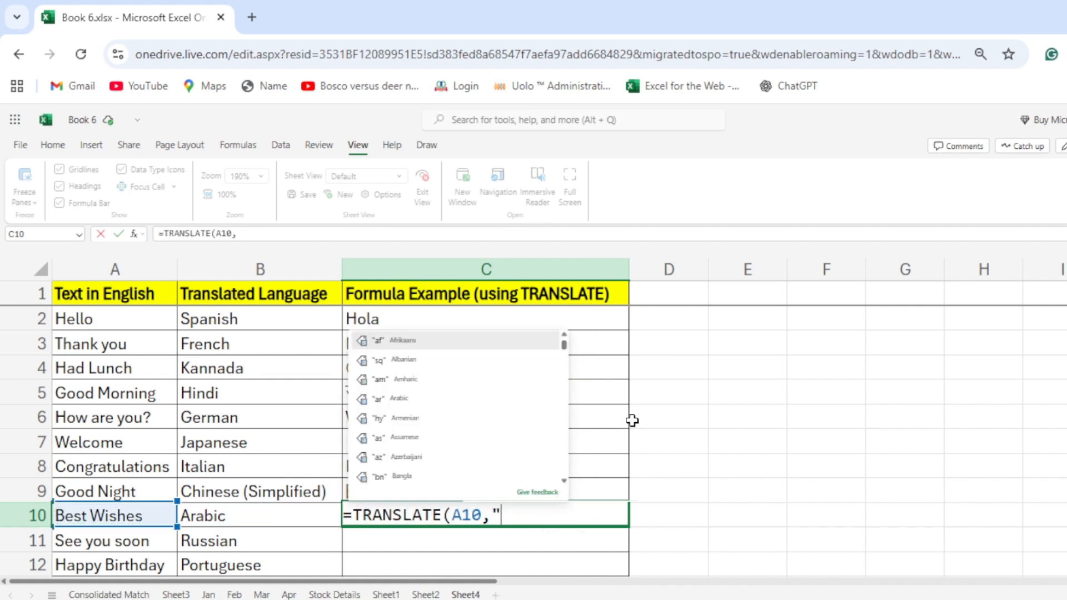
pyautogui.write(',')
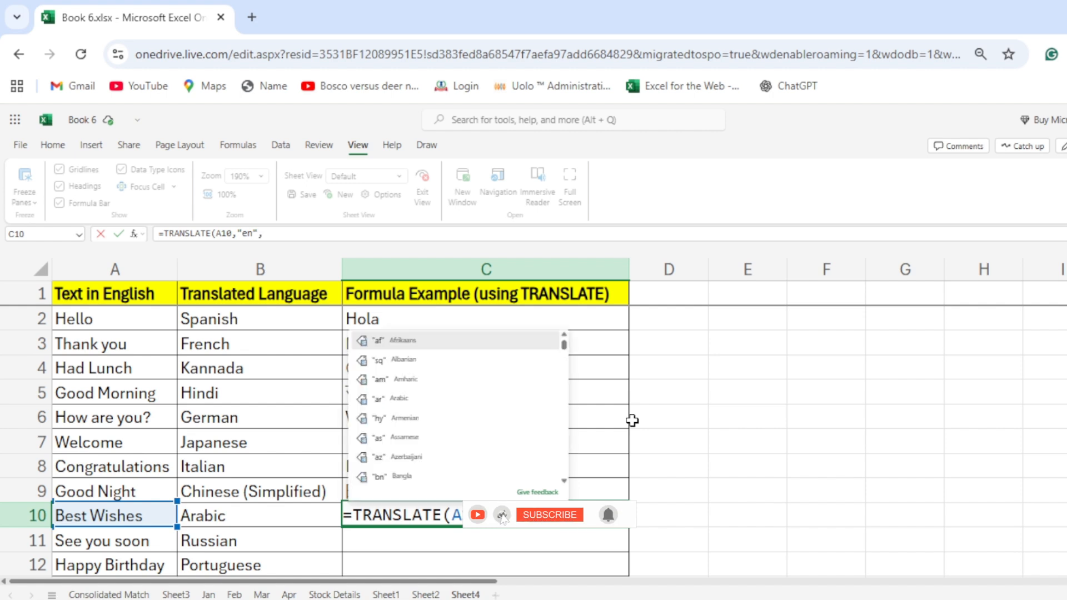
pyautogui.click(402, 398)
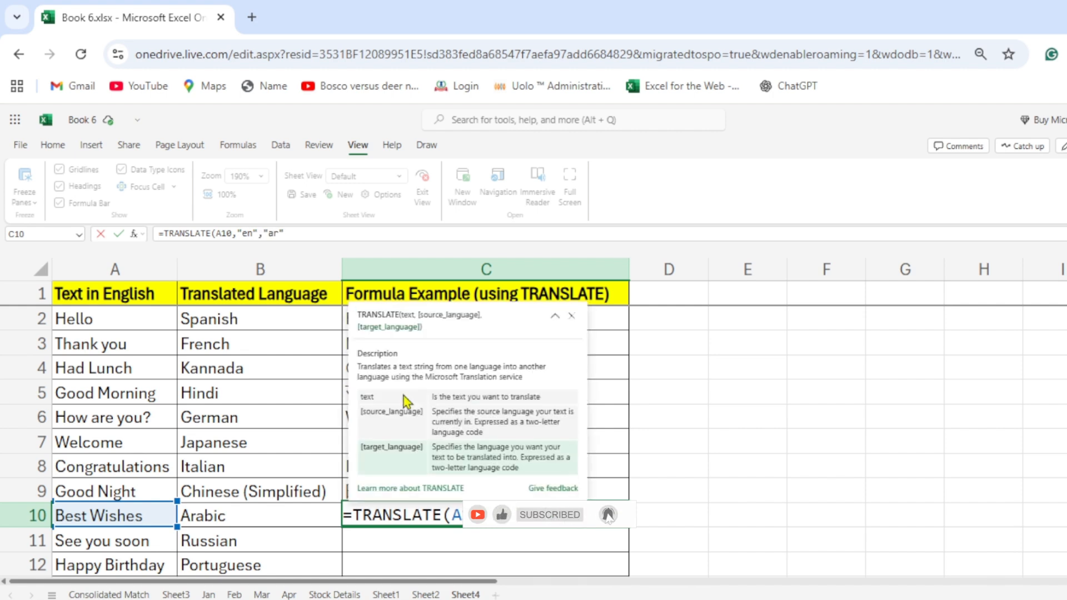
pyautogui.press('Return')
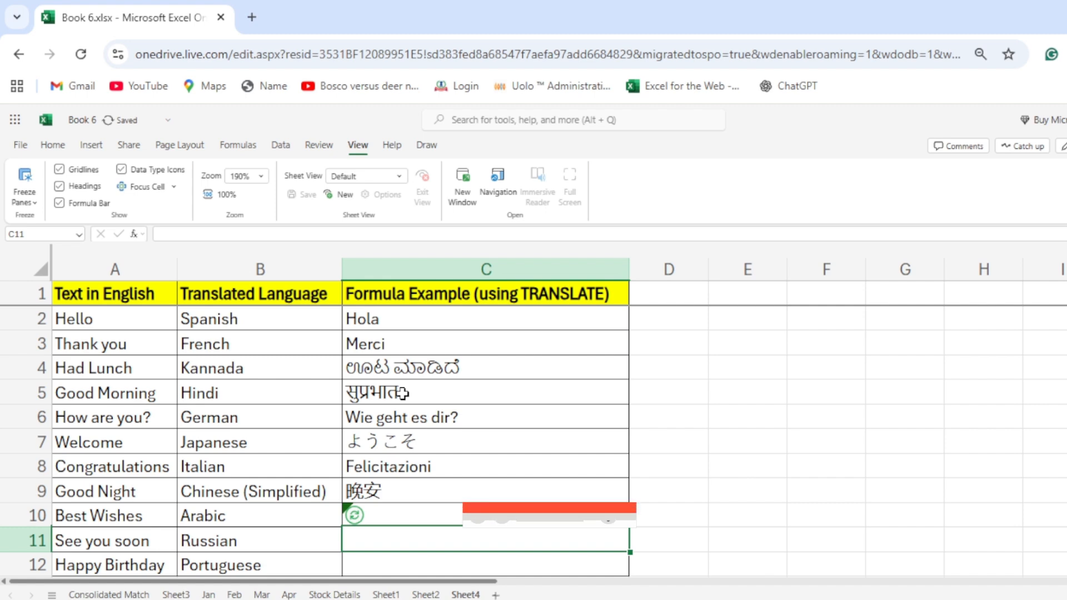
pyautogui.scroll(-2, 457, 521)
pyautogui.scroll(3, 451, 519)
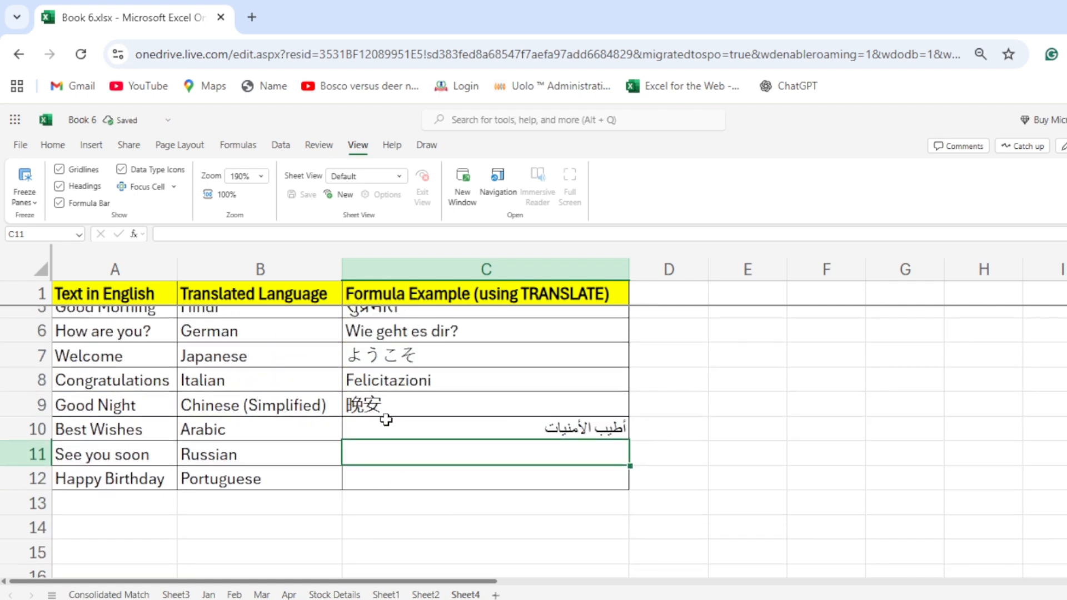
pyautogui.click(387, 426)
pyautogui.click(53, 145)
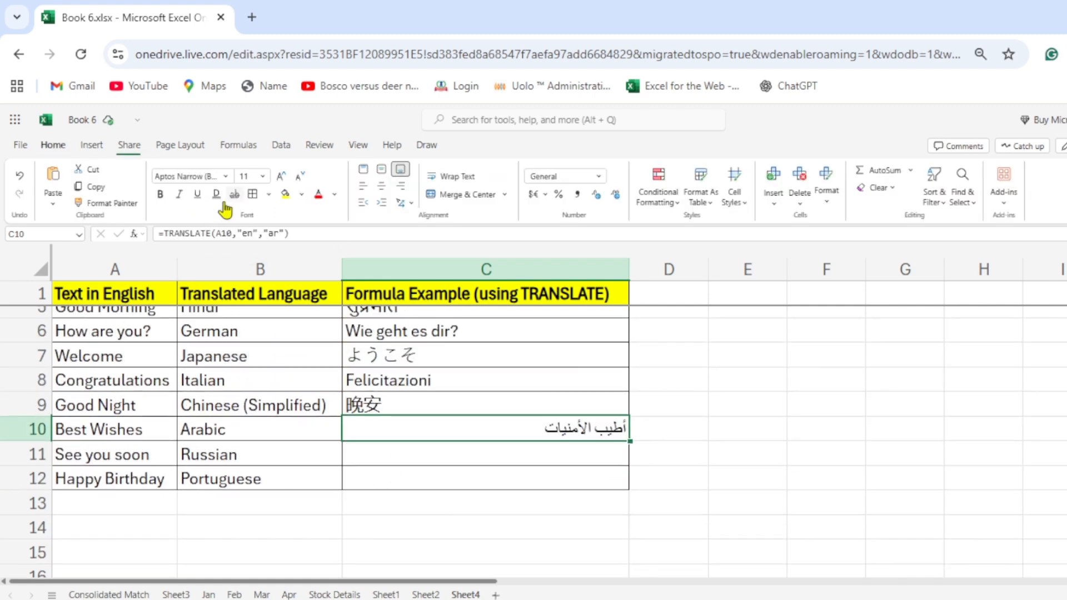
# Translate "See you soon" from English to Russian in cell C11 with the formula =TRANSLATE(A11,"en","ru").
pyautogui.click(395, 461)
pyautogui.write('=tran')
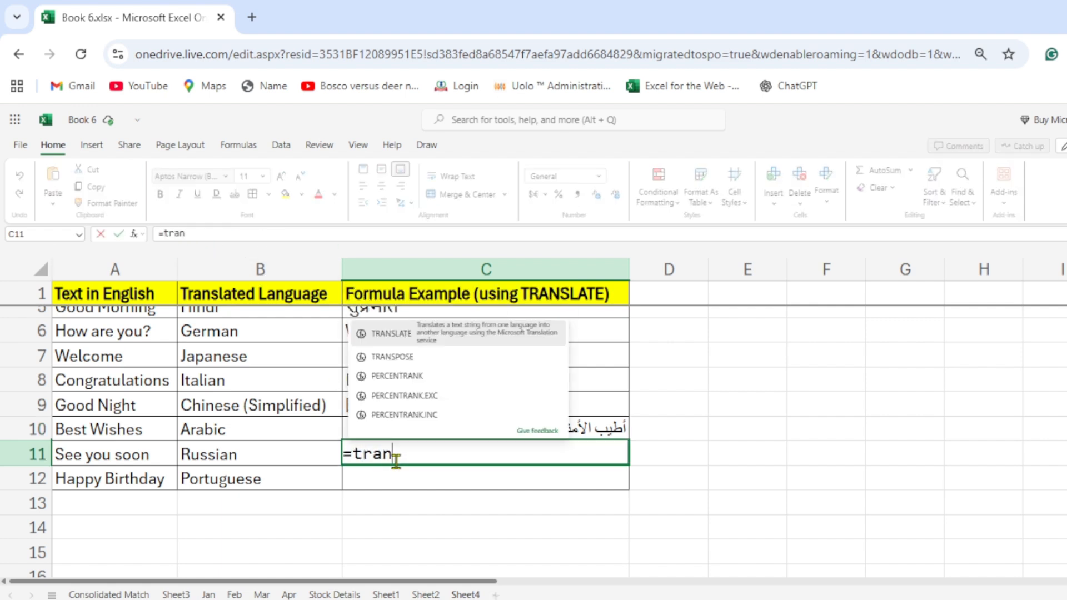
pyautogui.write('slate')
pyautogui.press('Tab')
pyautogui.press('Left')
pyautogui.press('Left')
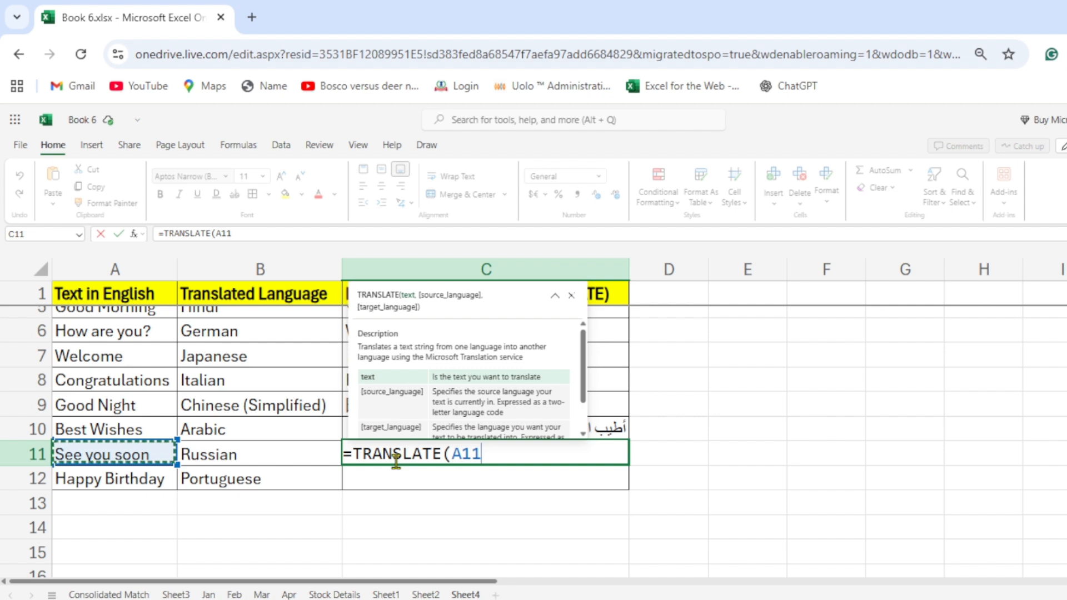
pyautogui.write(',')
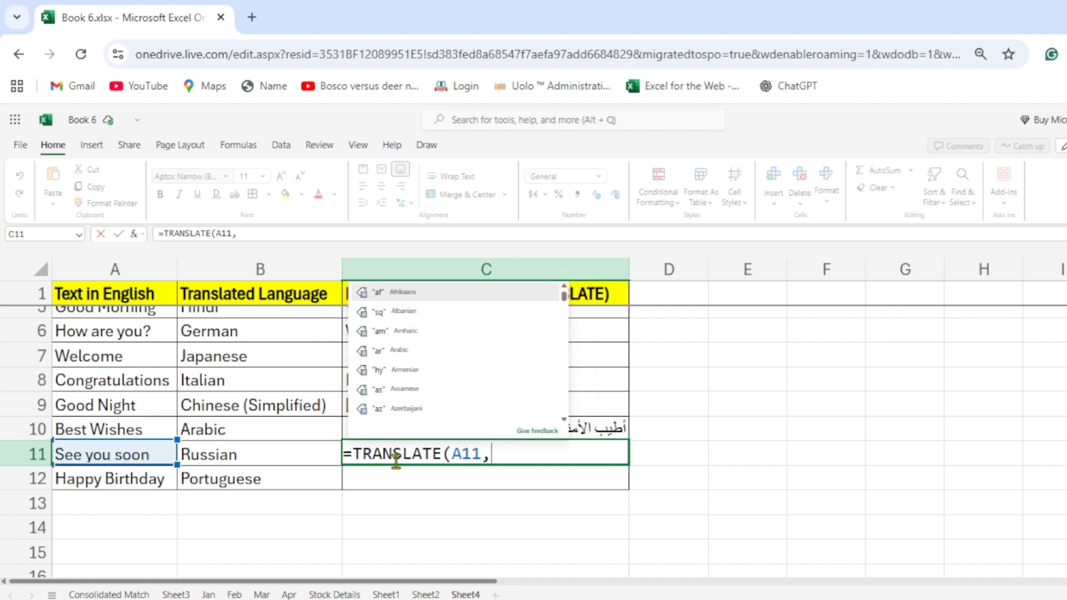
pyautogui.write(':"en",')
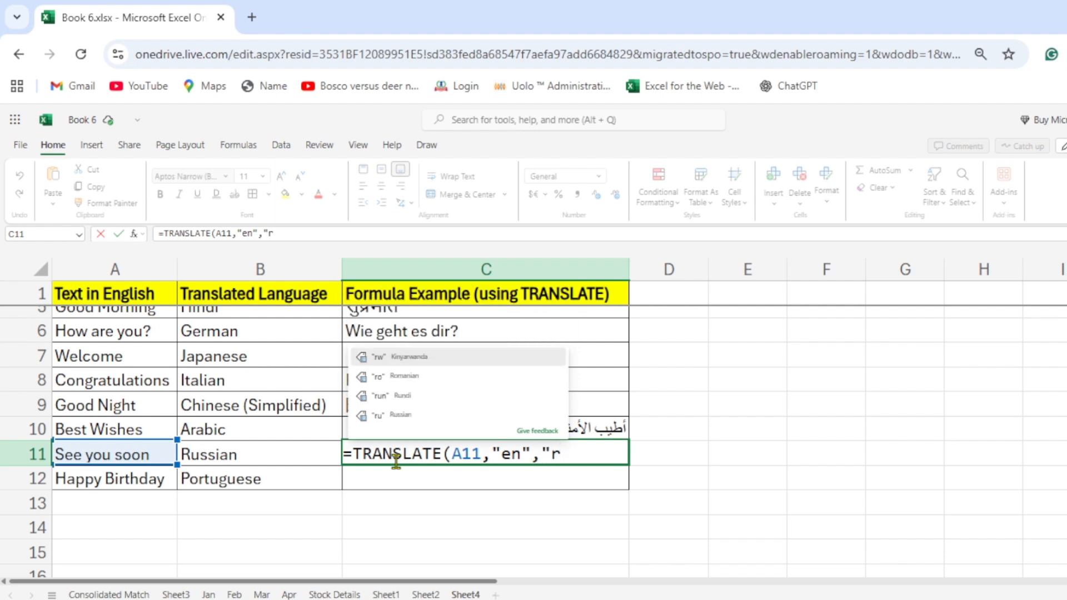
pyautogui.write('"r')
pyautogui.press('Down')
pyautogui.press('Down')
pyautogui.press('Down')
pyautogui.press('Tab')
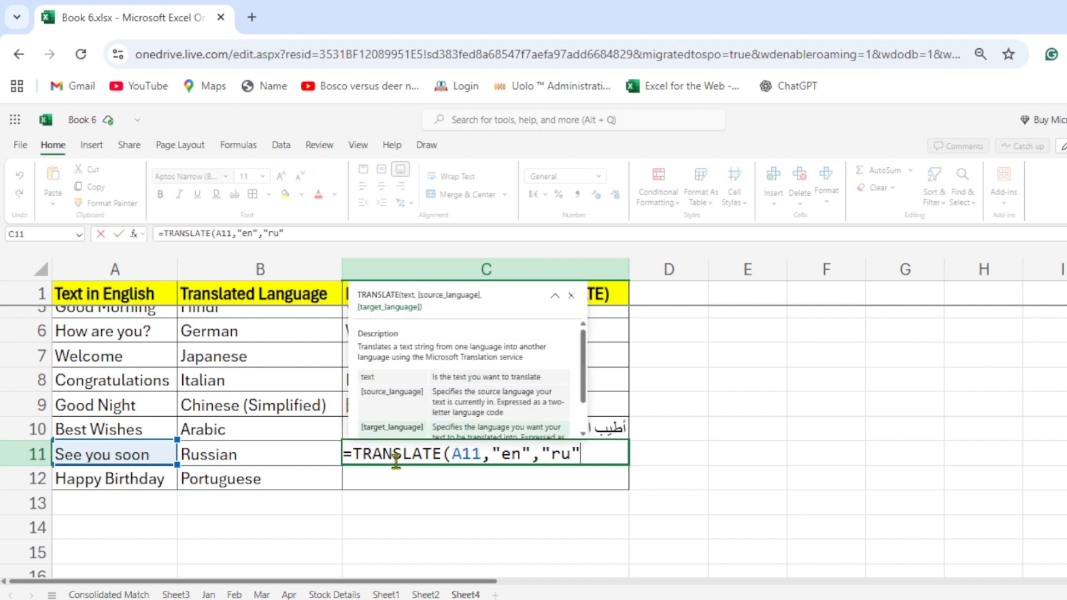
pyautogui.write(')')
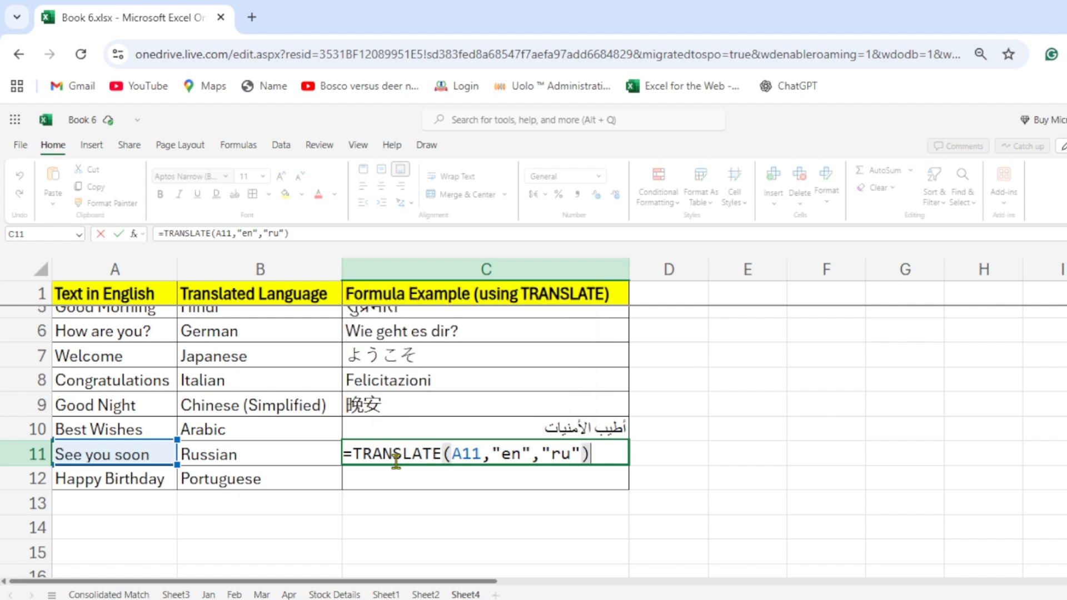
pyautogui.press('Return')
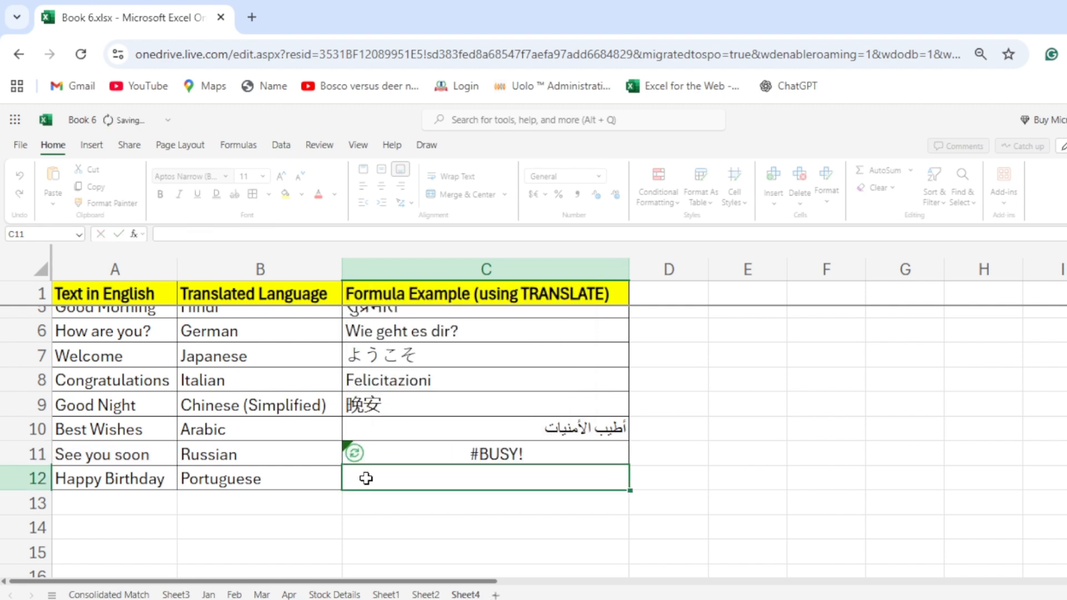
# Translate "Happy Birthday" from English to Portuguese (Portugal) in cell C12 with the formula =TRANSLATE(A12,"en","pt-pt").
pyautogui.write('=translate')
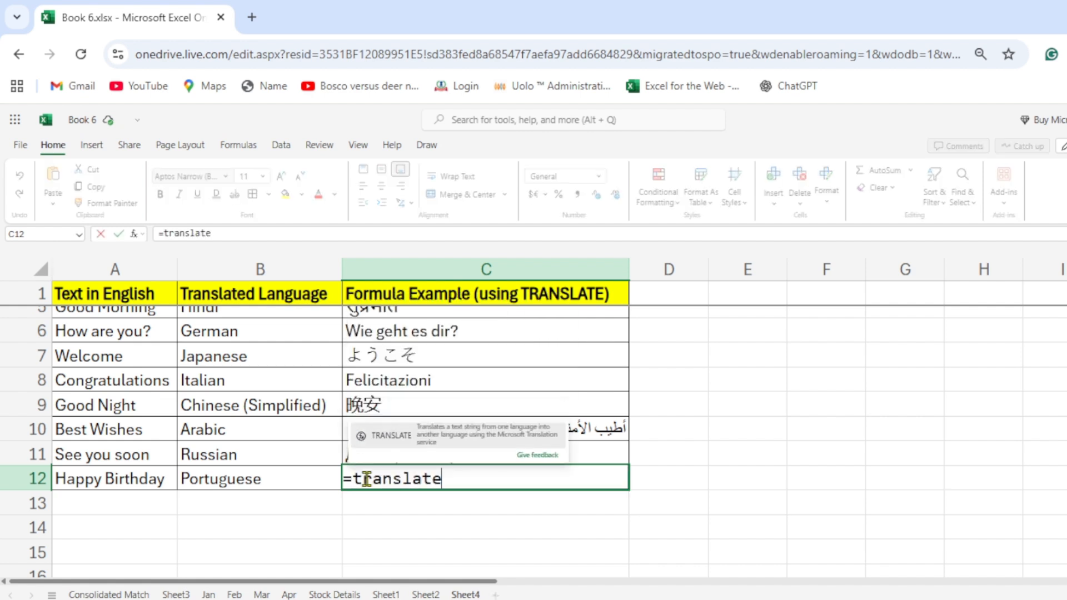
pyautogui.press('Tab')
pyautogui.press('Left')
pyautogui.press('Left')
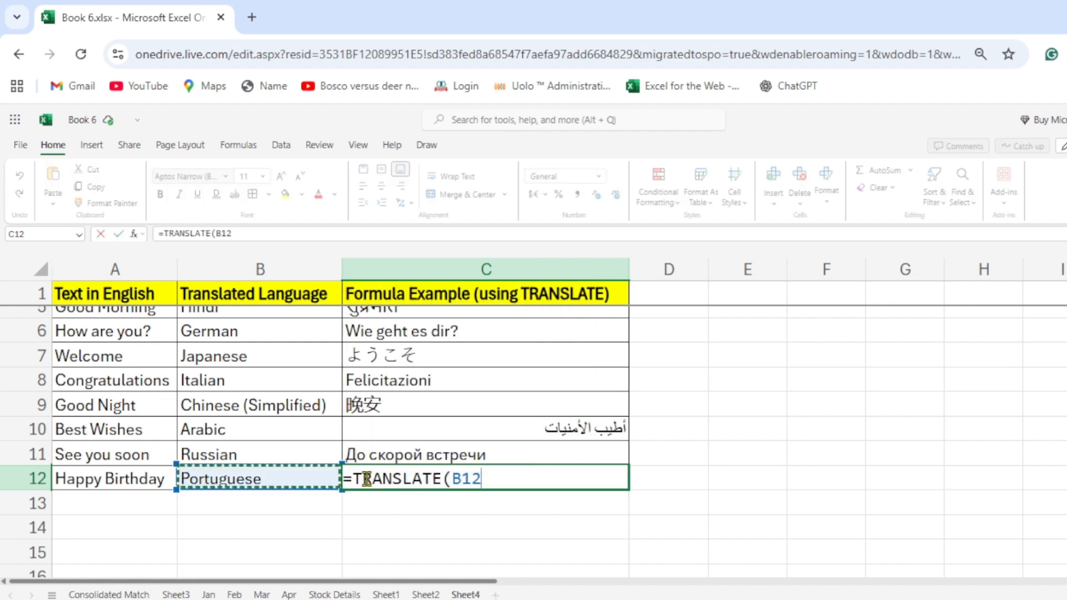
pyautogui.write('"')
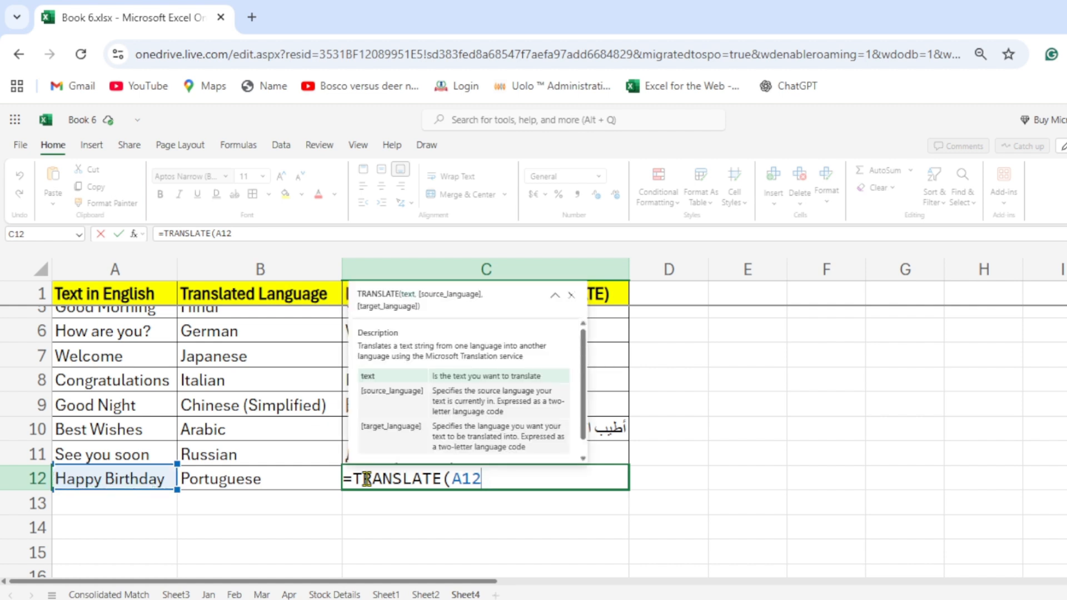
pyautogui.write('"en",')
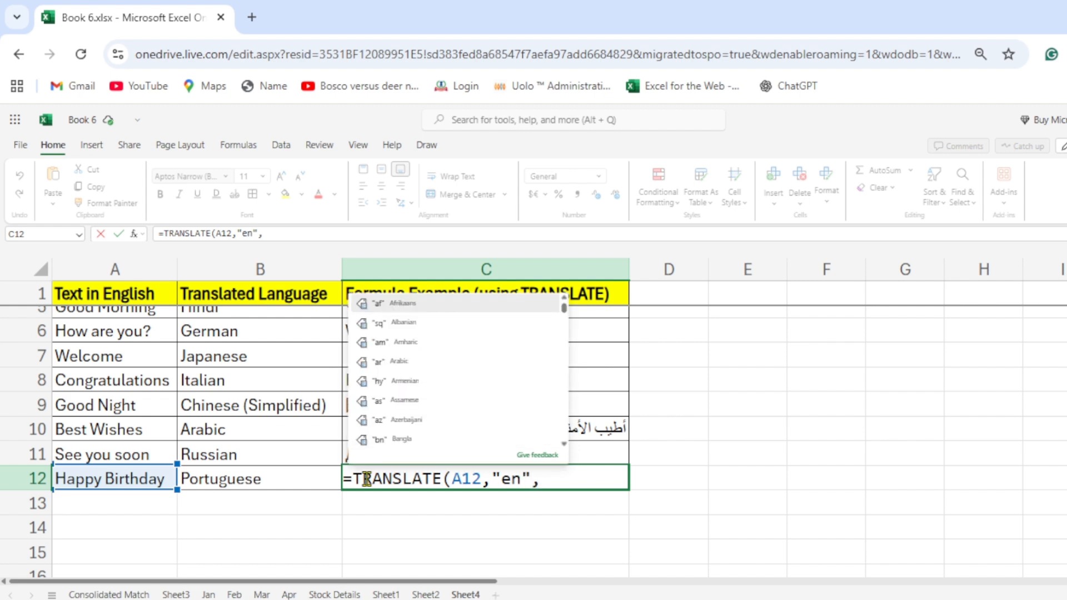
pyautogui.write('"p')
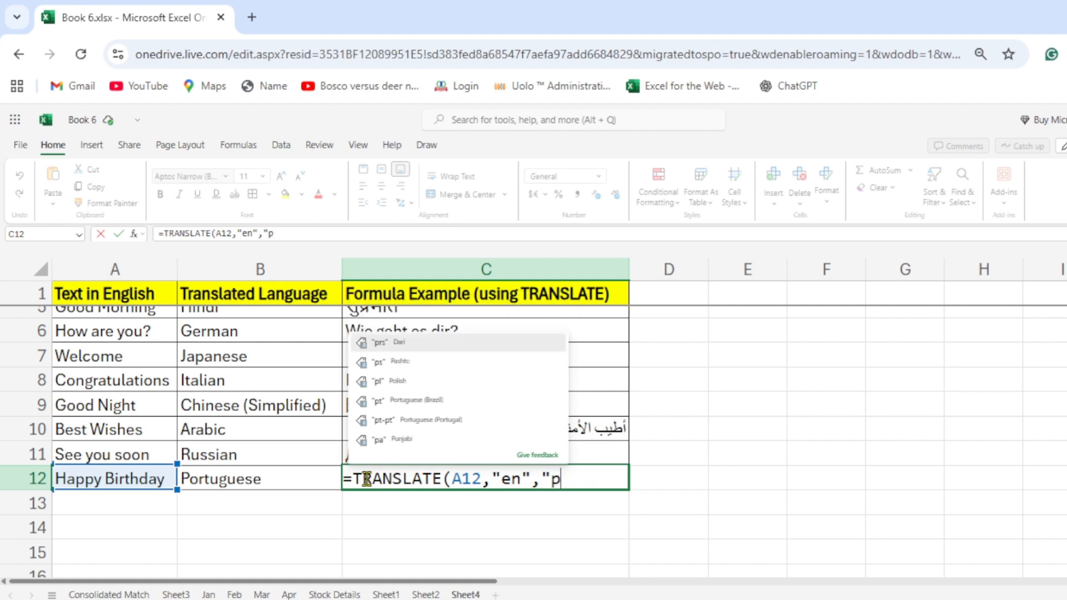
pyautogui.press('Down')
pyautogui.press('Down')
pyautogui.press('Down')
pyautogui.press('Down')
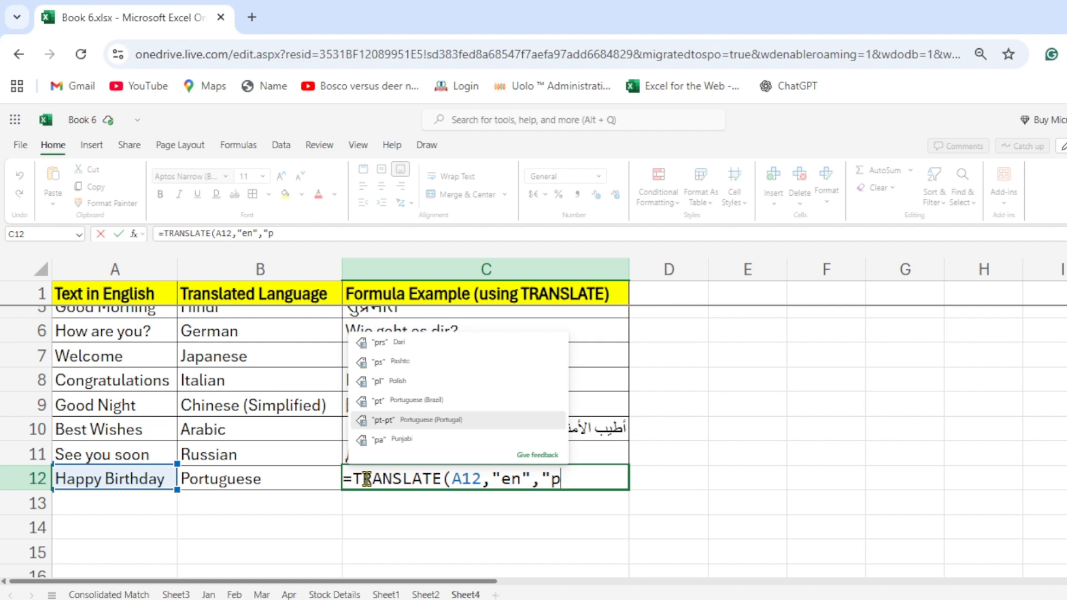
pyautogui.press('Tab')
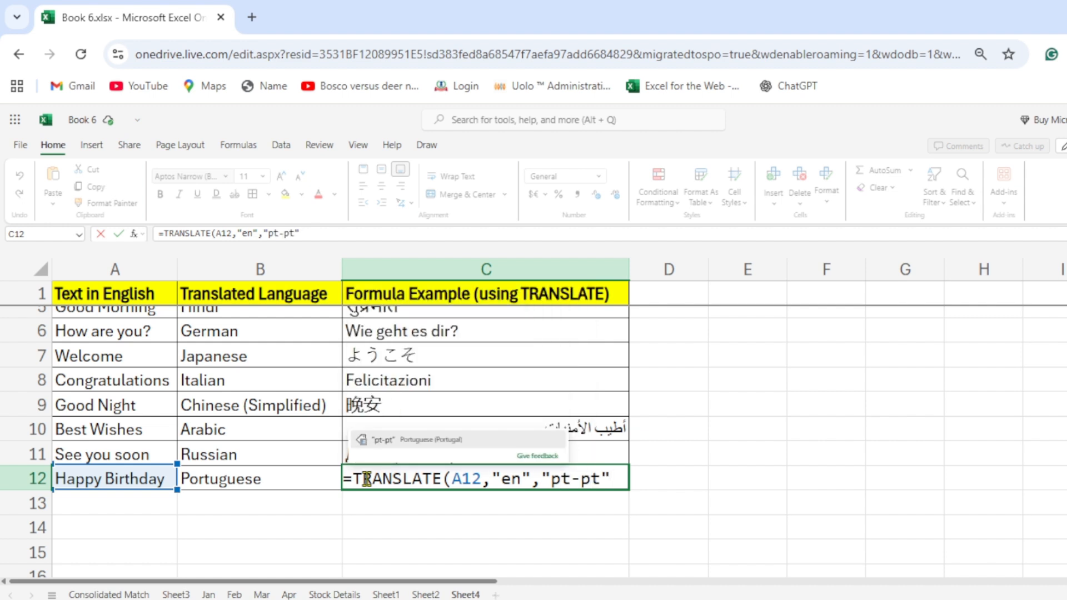
pyautogui.write(')')
pyautogui.press('Return')
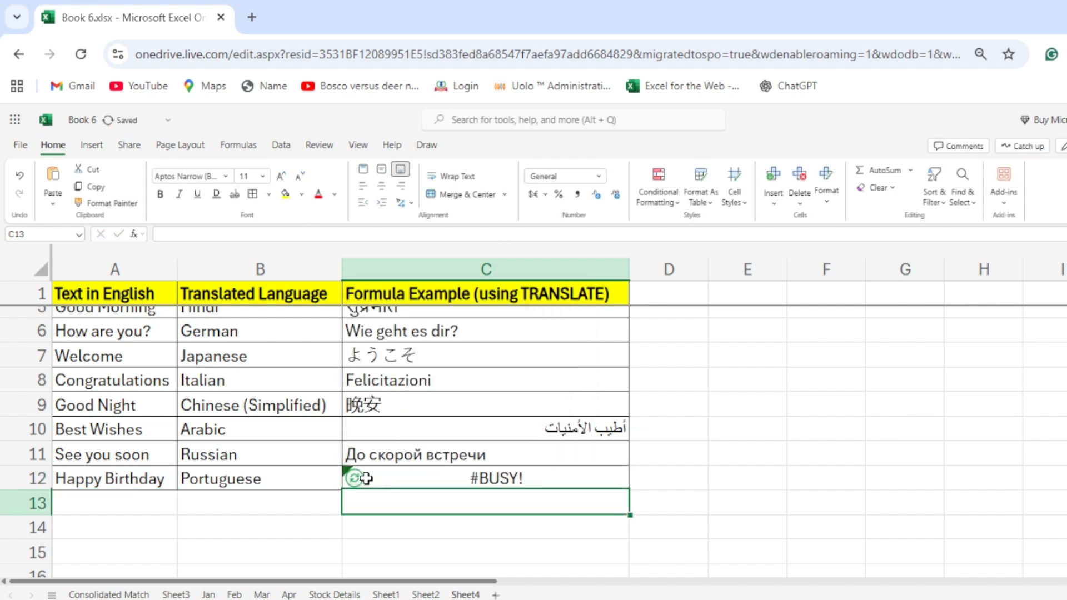
# Add the English phrase "All the Best" in cell A13, below "Happy Birthday".
pyautogui.press('Left')
pyautogui.press('Left')
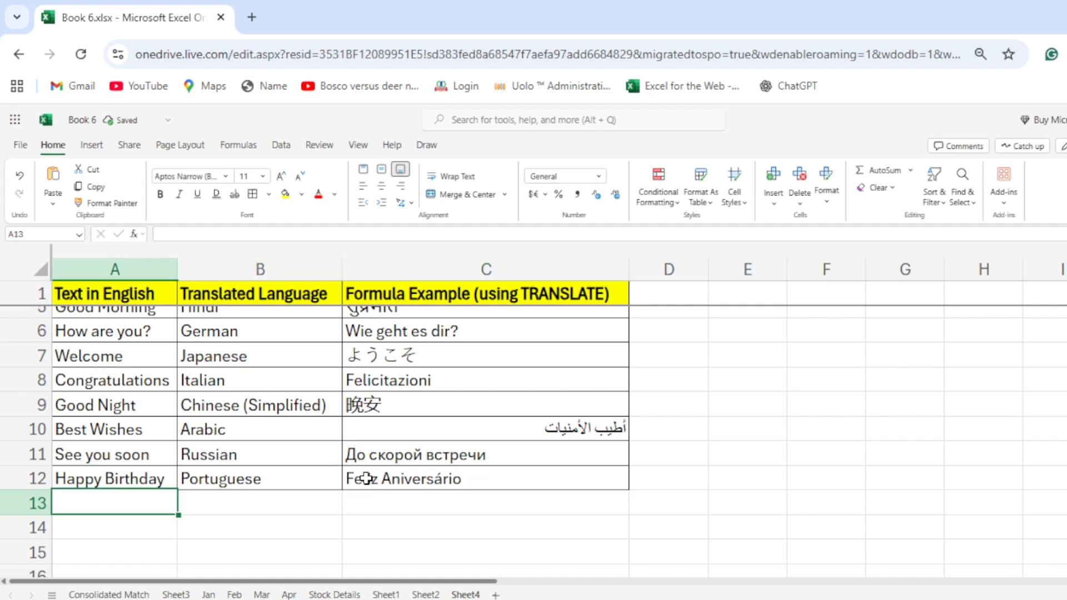
pyautogui.write('All the Best')
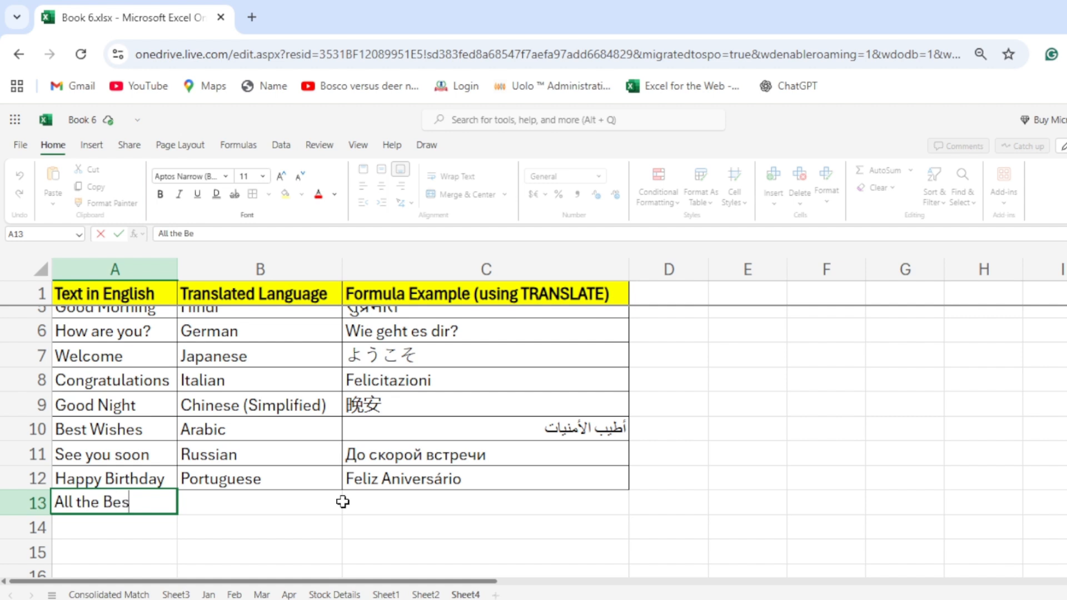
pyautogui.press('Tab')
# Enter "Sankrit" as the translated language for "All the Best" in cell B13.
pyautogui.write('s')
pyautogui.press('BackSpace')
pyautogui.press('BackSpace')
pyautogui.write('S')
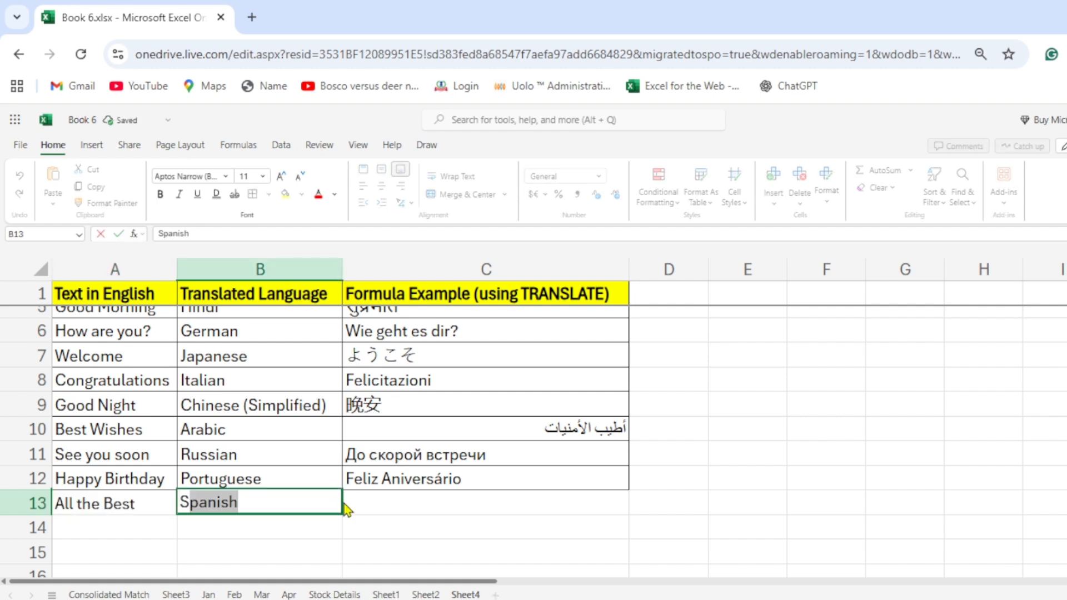
pyautogui.write('ankrit')
pyautogui.press('Tab')
# Begin a TRANSLATE formula in cell C13 with A13 as the text and "en" as the source language.
pyautogui.write('=')
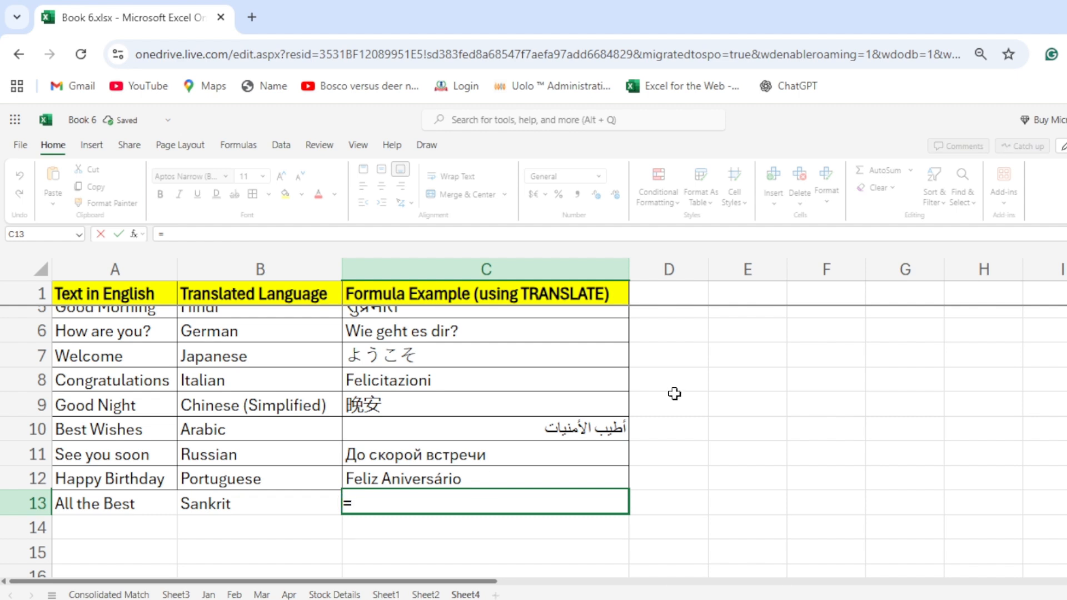
pyautogui.write('translate')
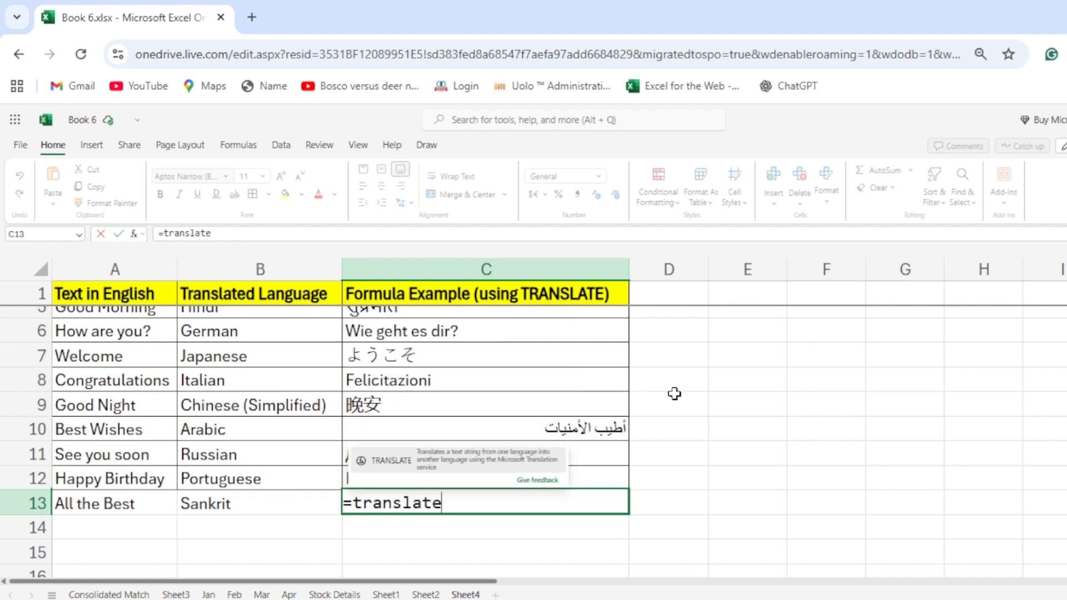
pyautogui.press('Tab')
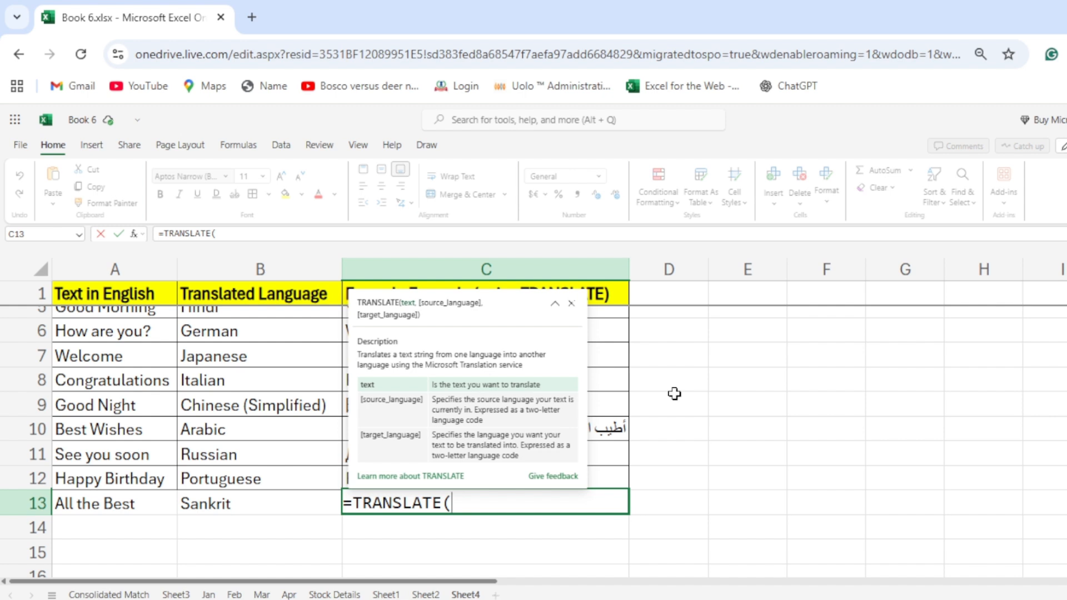
pyautogui.press('Down')
pyautogui.press('Up')
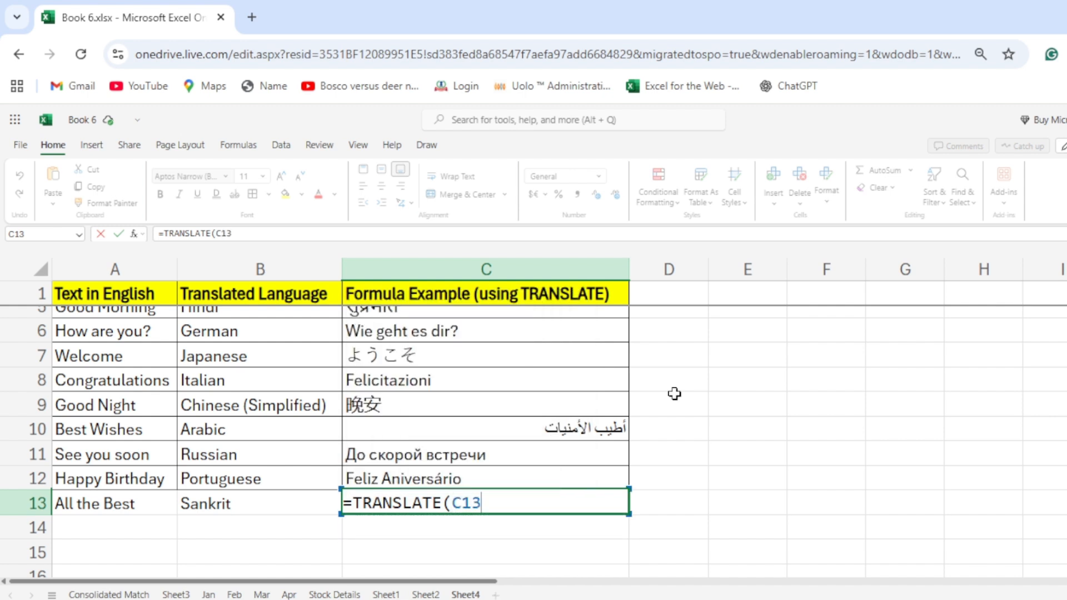
pyautogui.press('Left')
pyautogui.press('Left')
pyautogui.write(',"e')
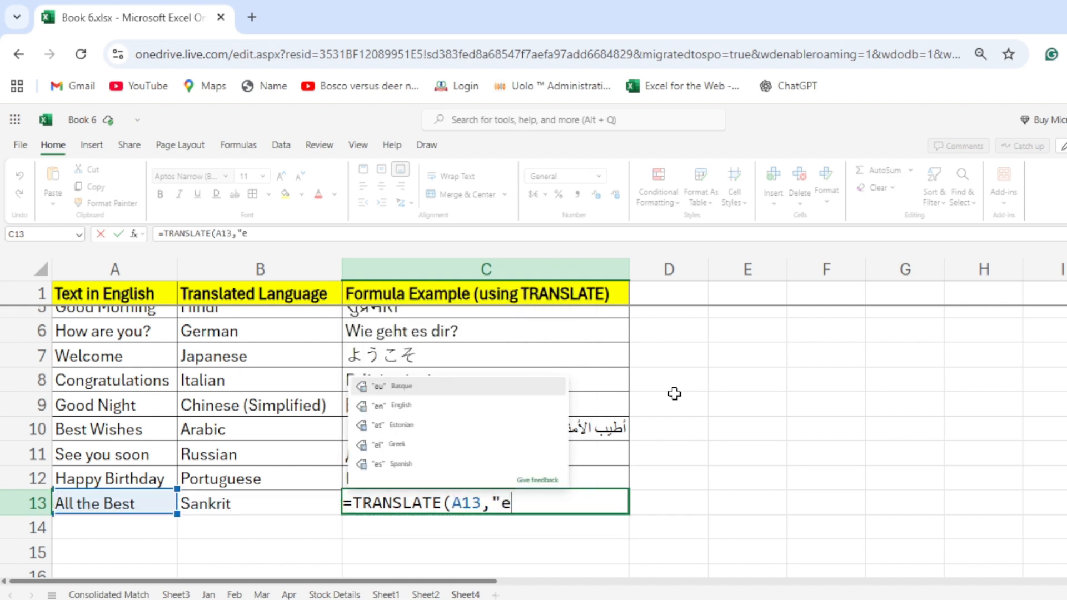
pyautogui.write('n",s')
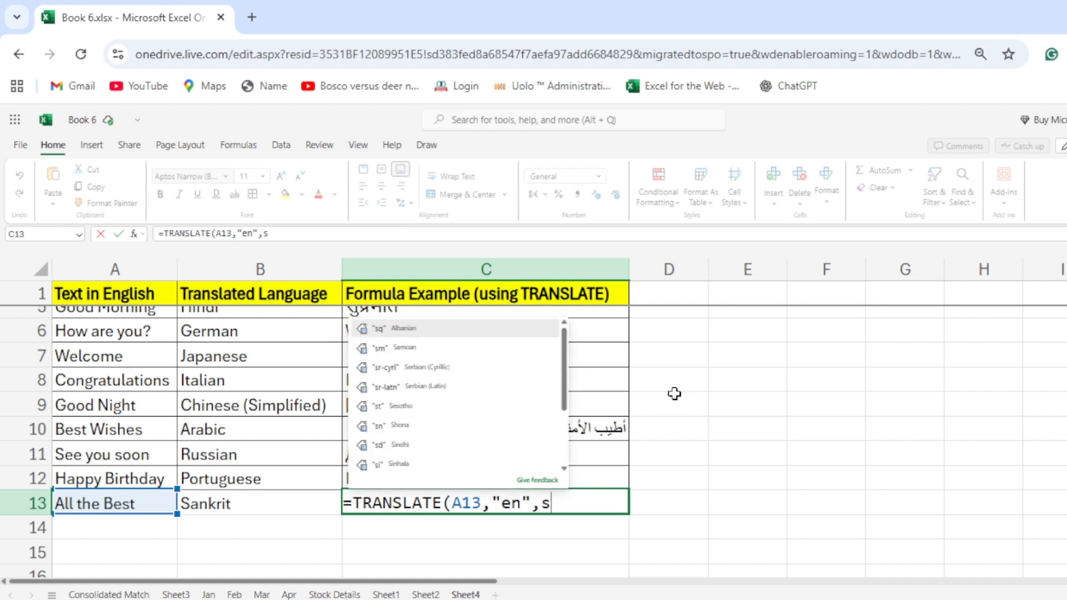
# Look for Sanskrit in the target-language suggestions, removing the "s" filter from the C13 formula to go through the full language list.
pyautogui.scroll(-2, 503, 393)
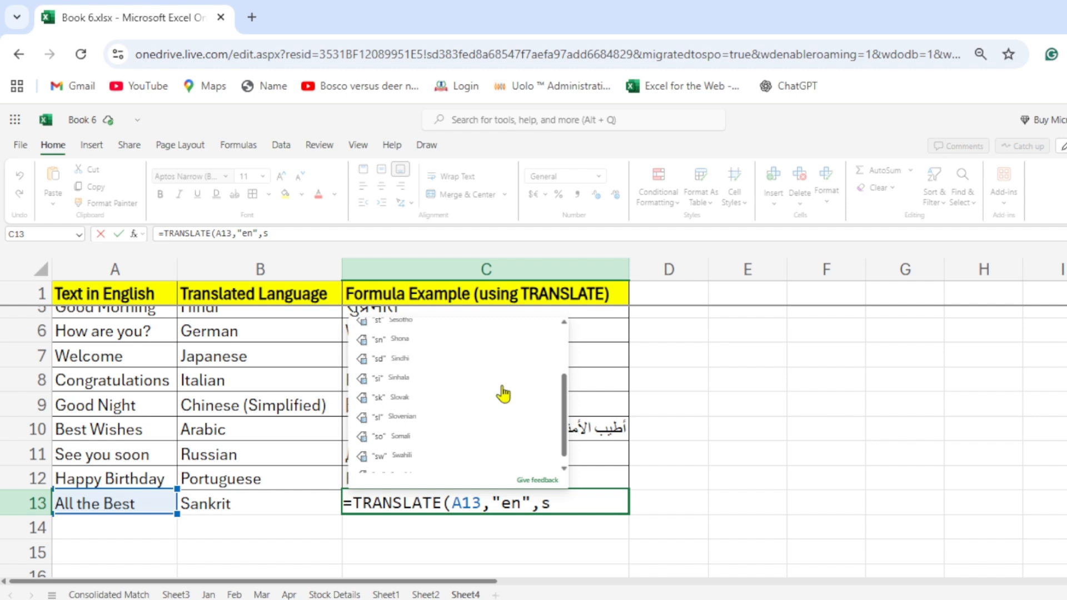
pyautogui.scroll(-1, 504, 393)
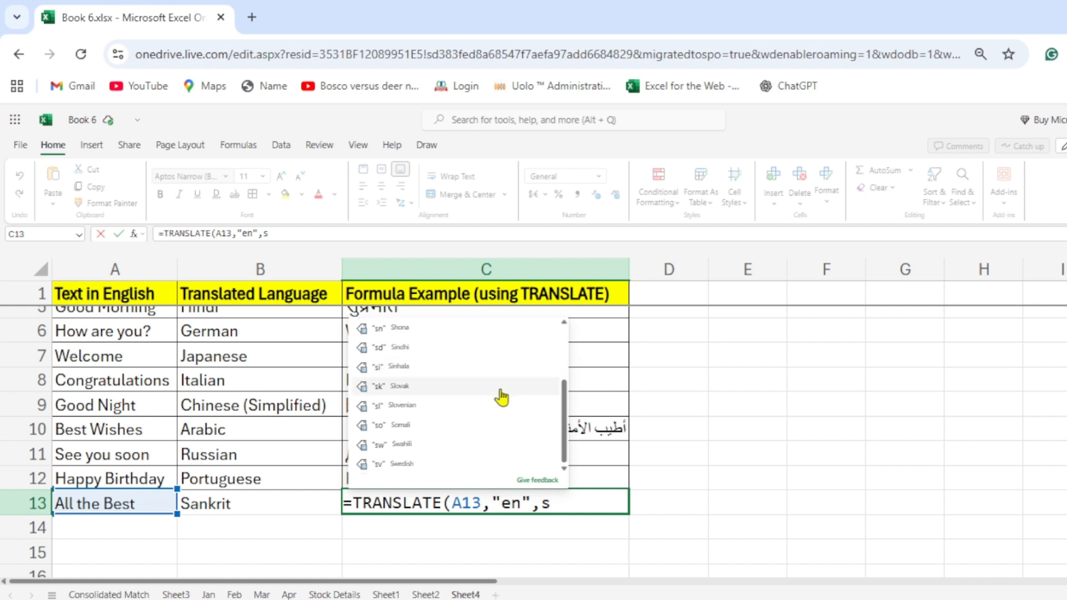
pyautogui.scroll(2, 472, 469)
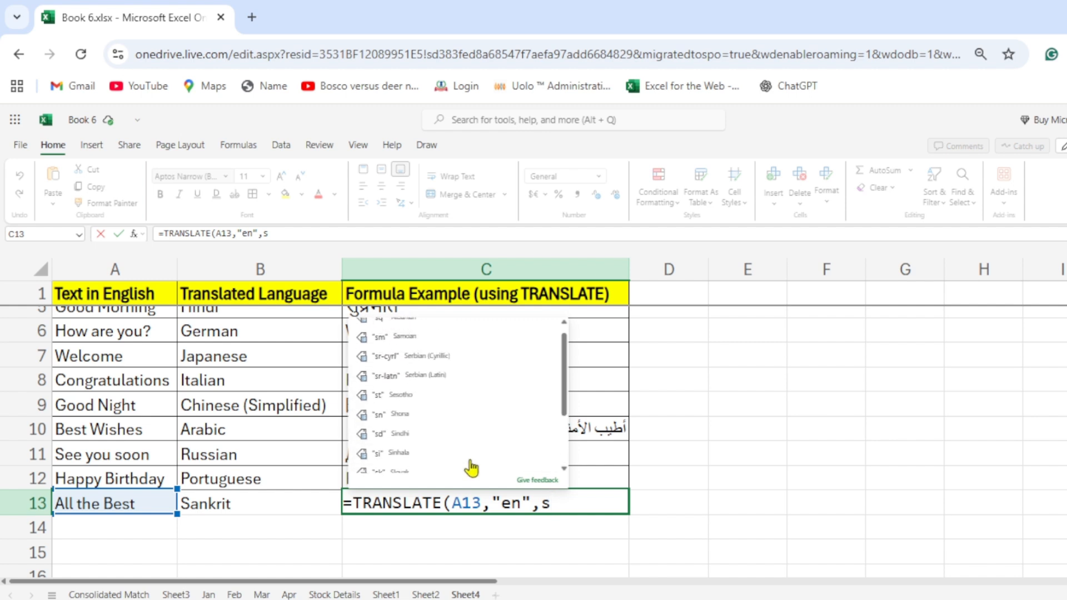
pyautogui.scroll(1, 472, 469)
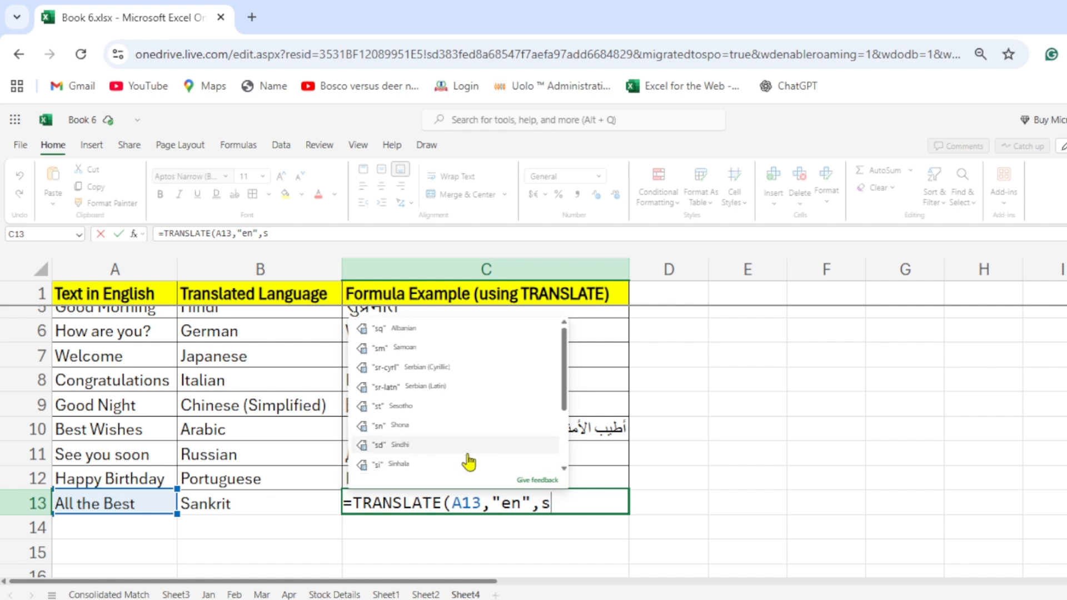
pyautogui.press('BackSpace')
pyautogui.scroll(-2, 435, 440)
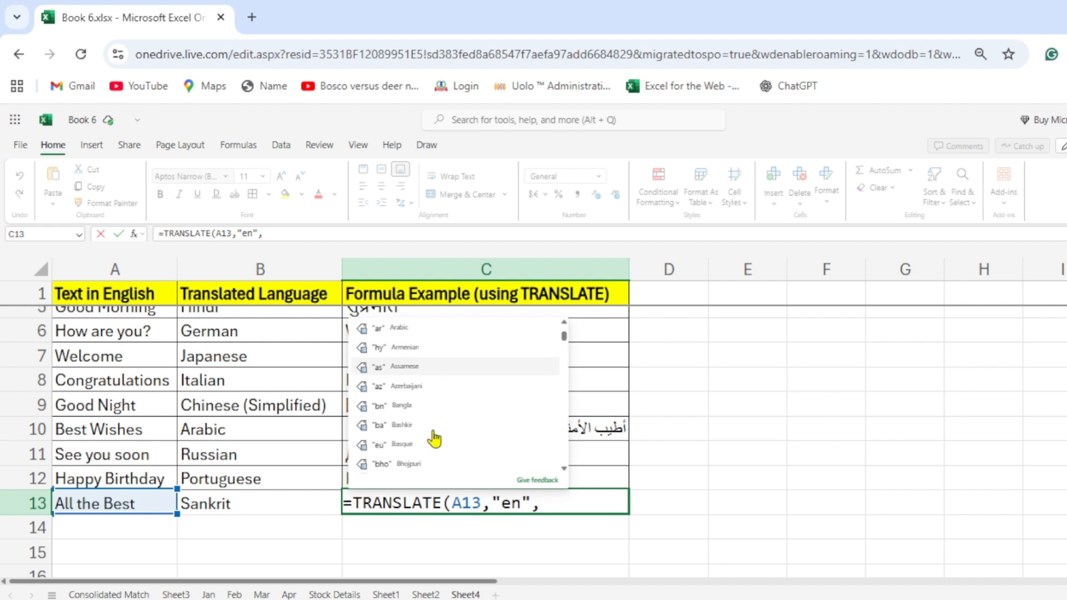
pyautogui.scroll(-5, 435, 440)
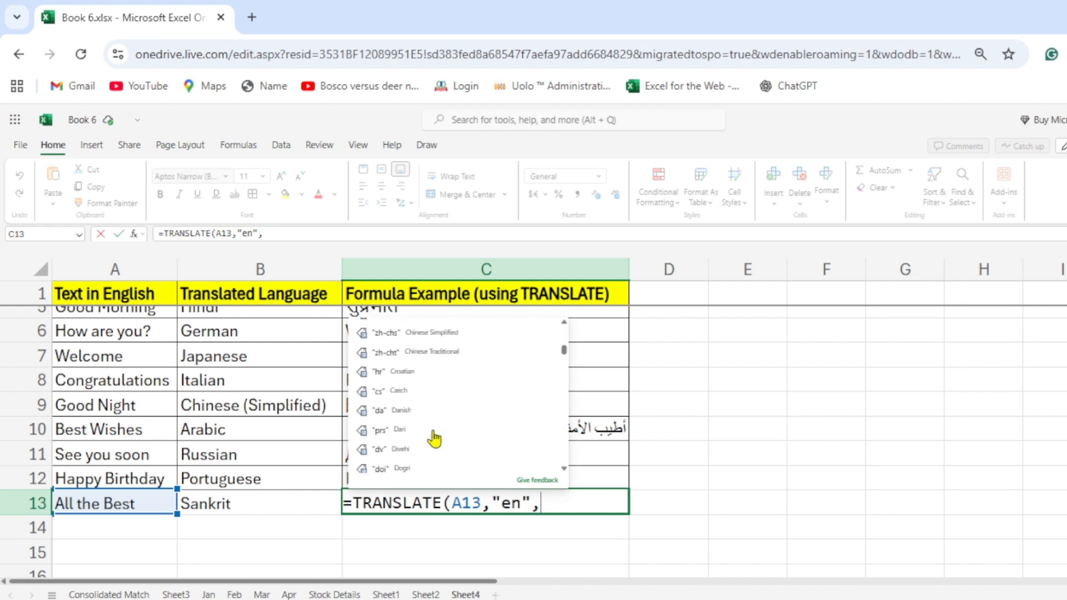
pyautogui.scroll(-2, 435, 440)
pyautogui.scroll(-3, 434, 440)
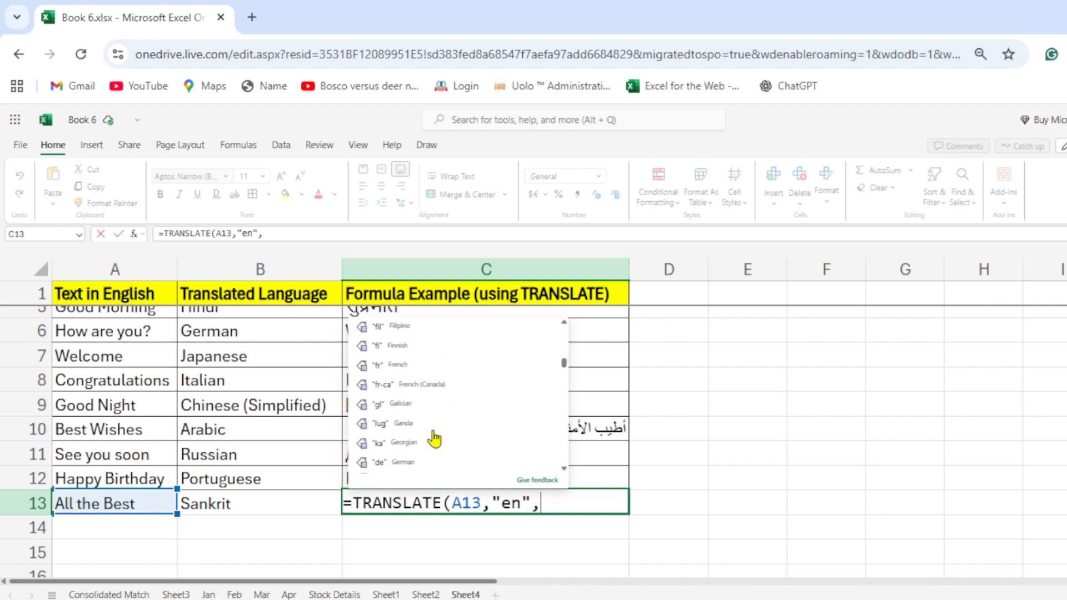
pyautogui.scroll(2, 435, 439)
pyautogui.scroll(-5, 435, 439)
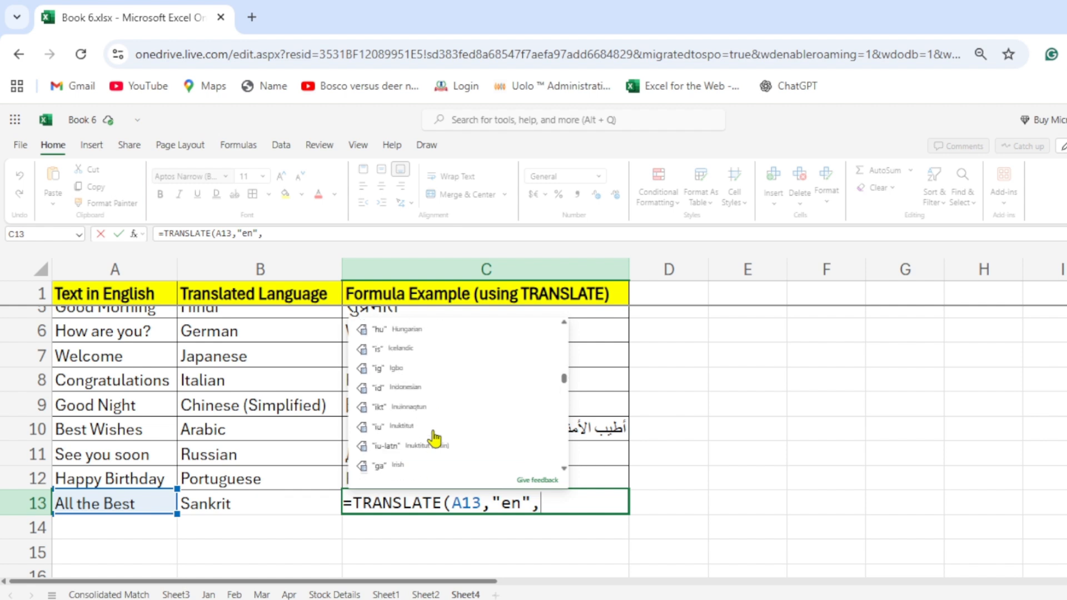
pyautogui.scroll(-6, 435, 439)
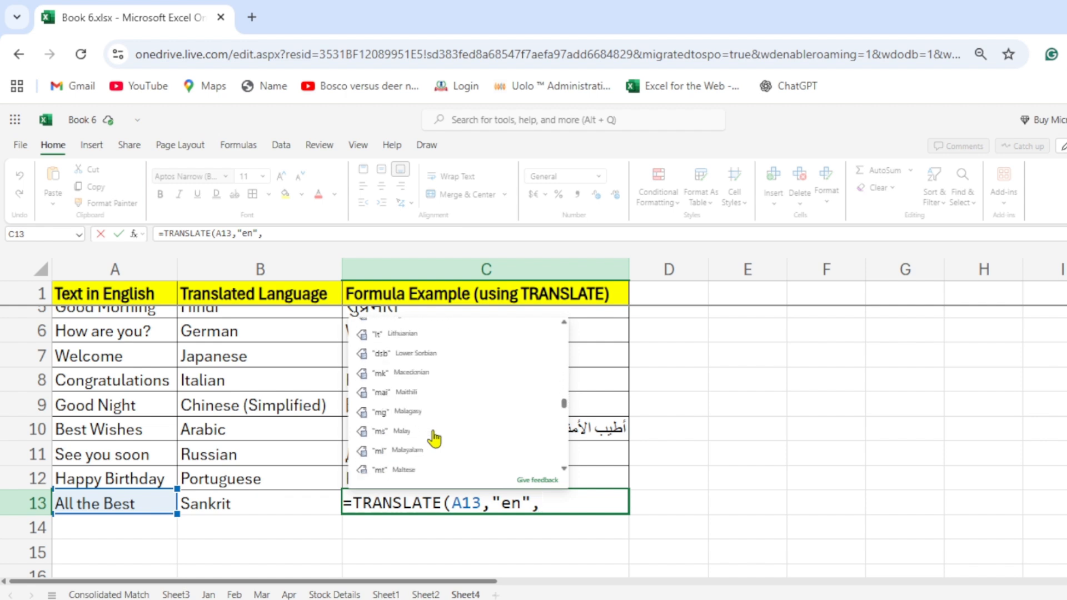
pyautogui.scroll(-7, 434, 439)
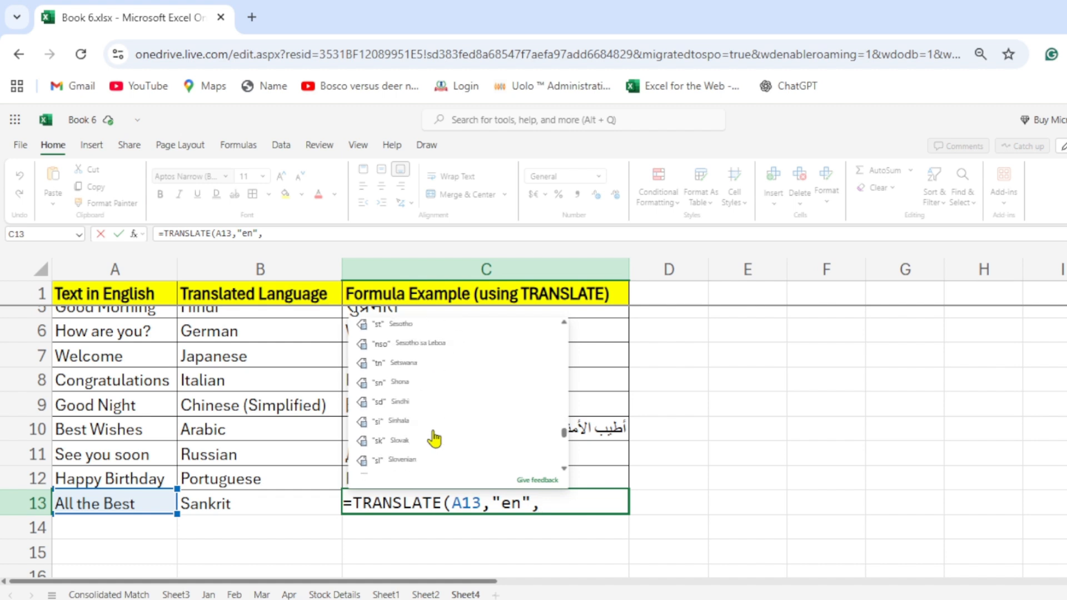
pyautogui.scroll(2, 435, 439)
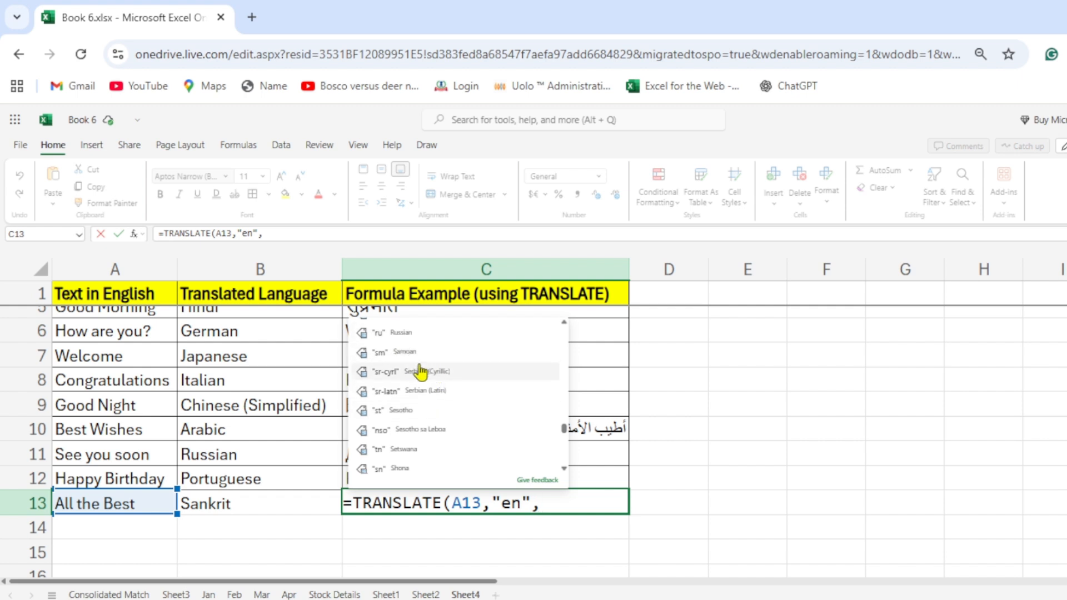
pyautogui.scroll(-4, 441, 413)
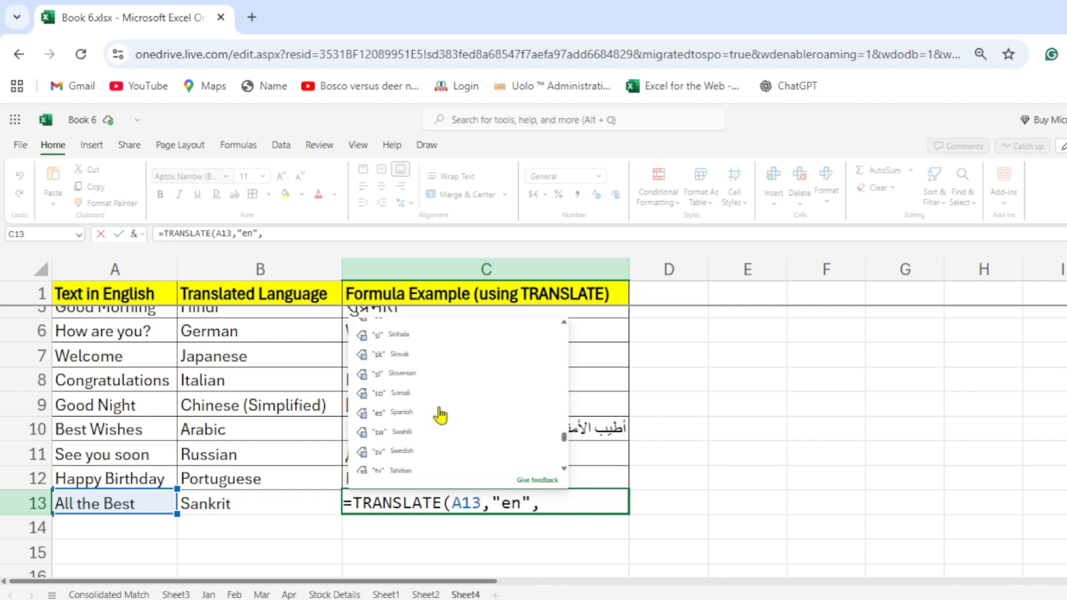
pyautogui.scroll(-2, 441, 415)
pyautogui.scroll(2, 440, 415)
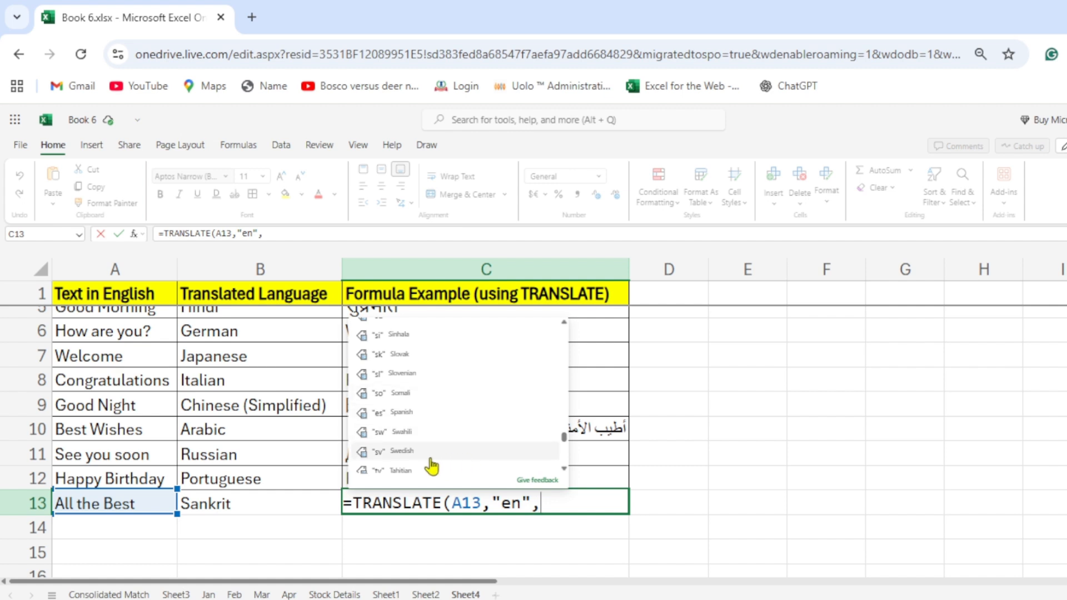
pyautogui.scroll(-2, 441, 441)
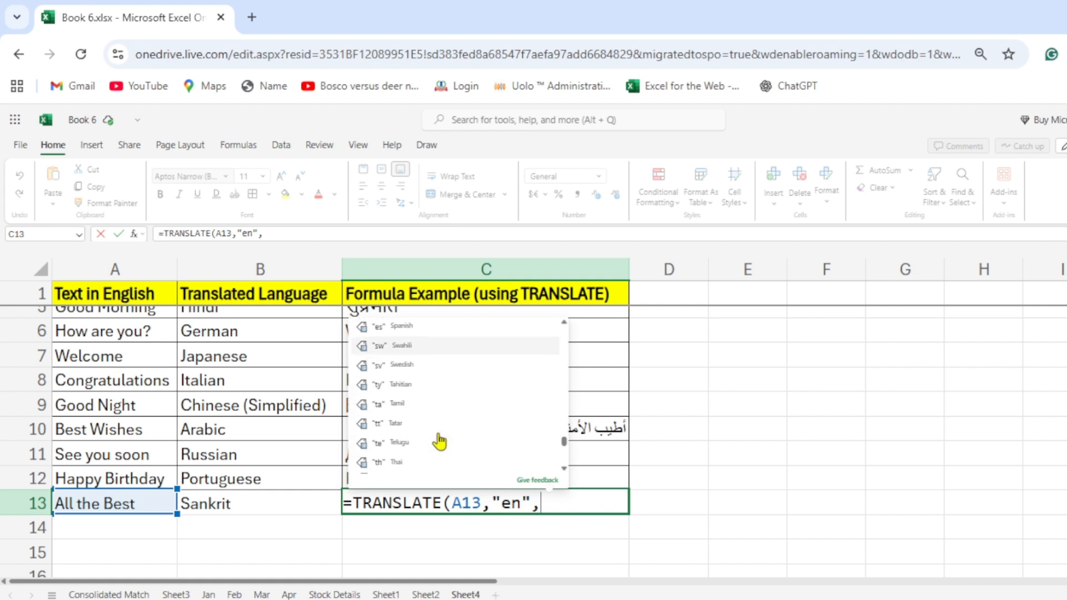
pyautogui.scroll(-2, 440, 442)
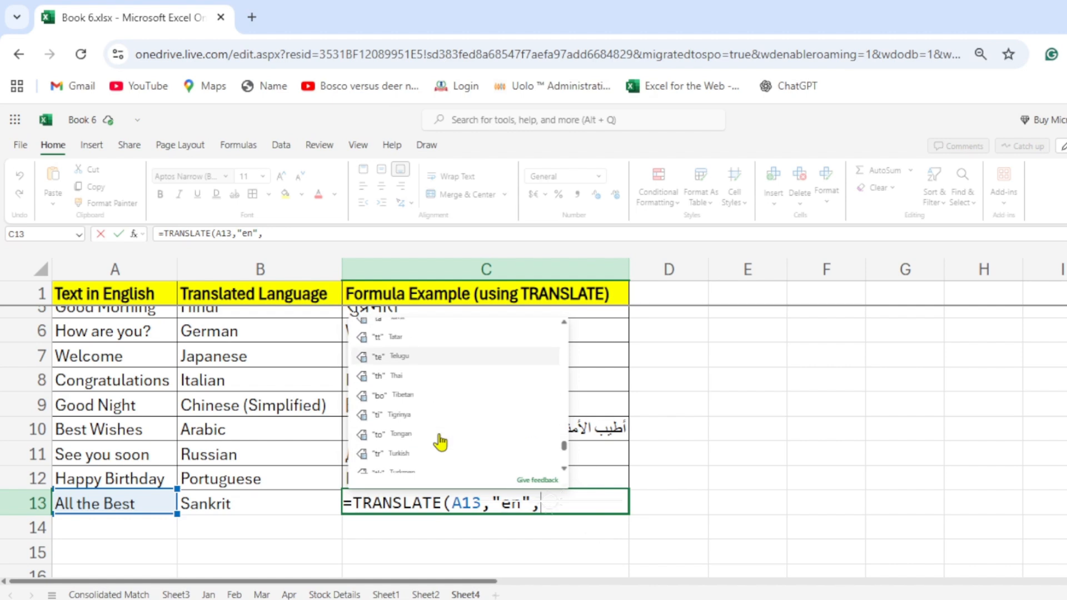
pyautogui.scroll(-2, 441, 443)
pyautogui.scroll(-3, 440, 443)
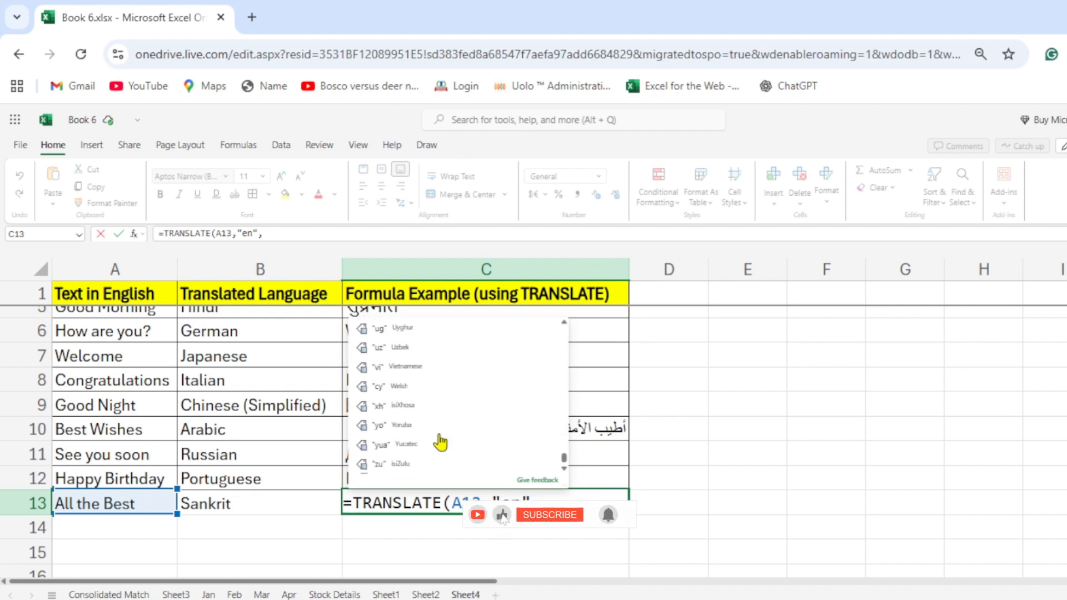
pyautogui.scroll(5, 441, 443)
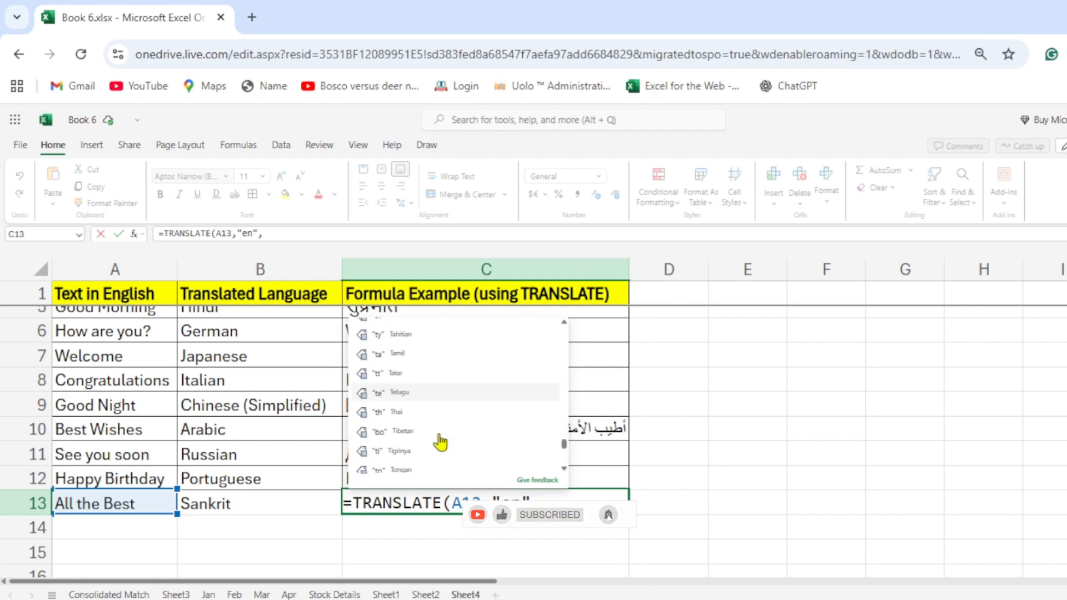
pyautogui.scroll(3, 441, 443)
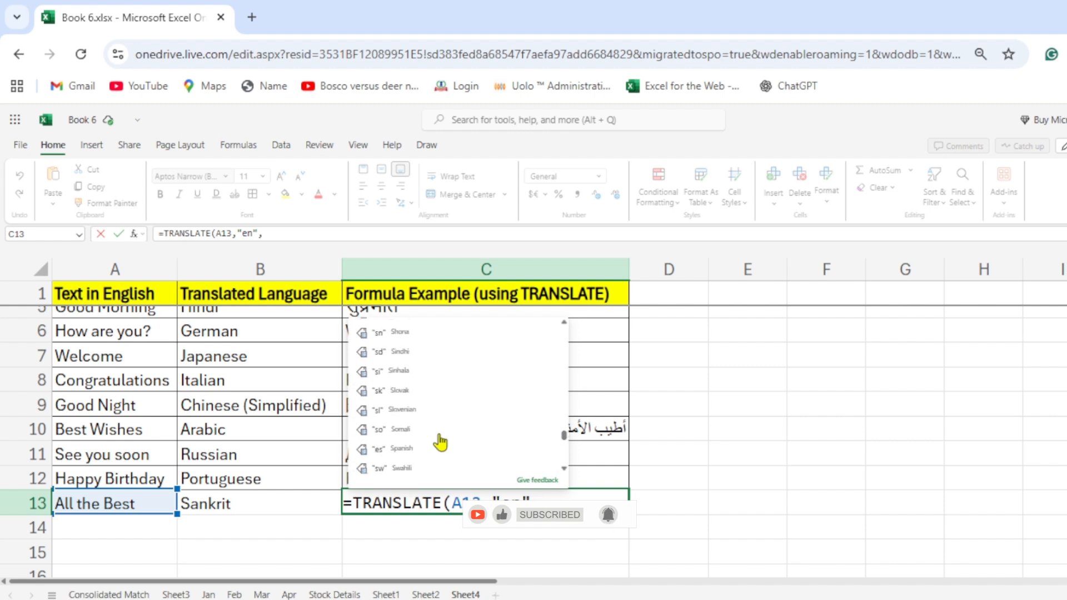
pyautogui.scroll(1, 441, 443)
pyautogui.scroll(1, 441, 443)
pyautogui.scroll(2, 440, 443)
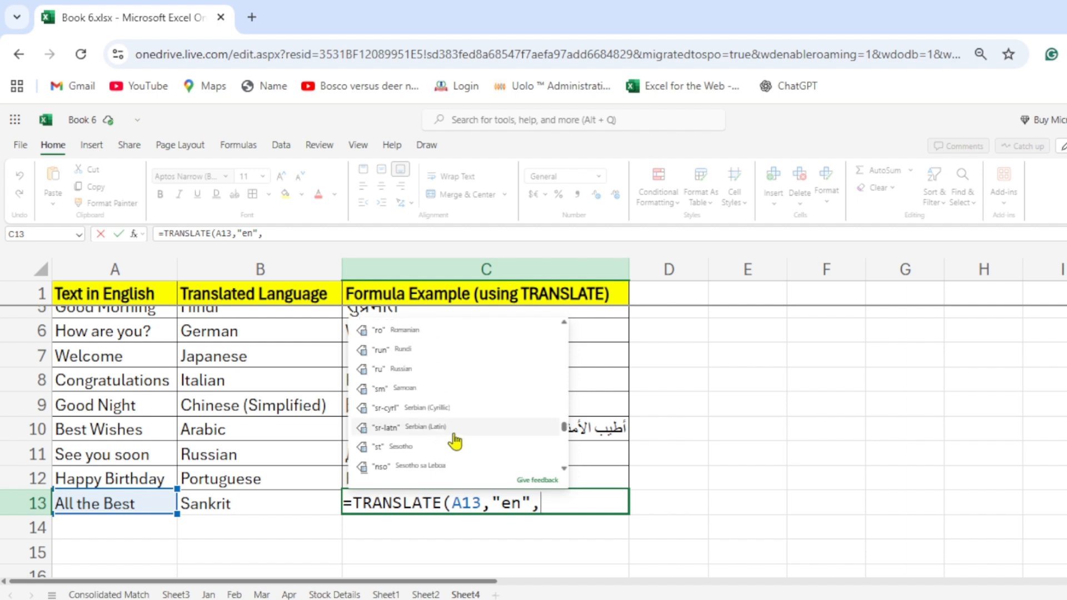
# Choose Tamil as the target language and complete the C13 formula as =TRANSLATE(A13,"en","ta").
pyautogui.scroll(-5, 456, 467)
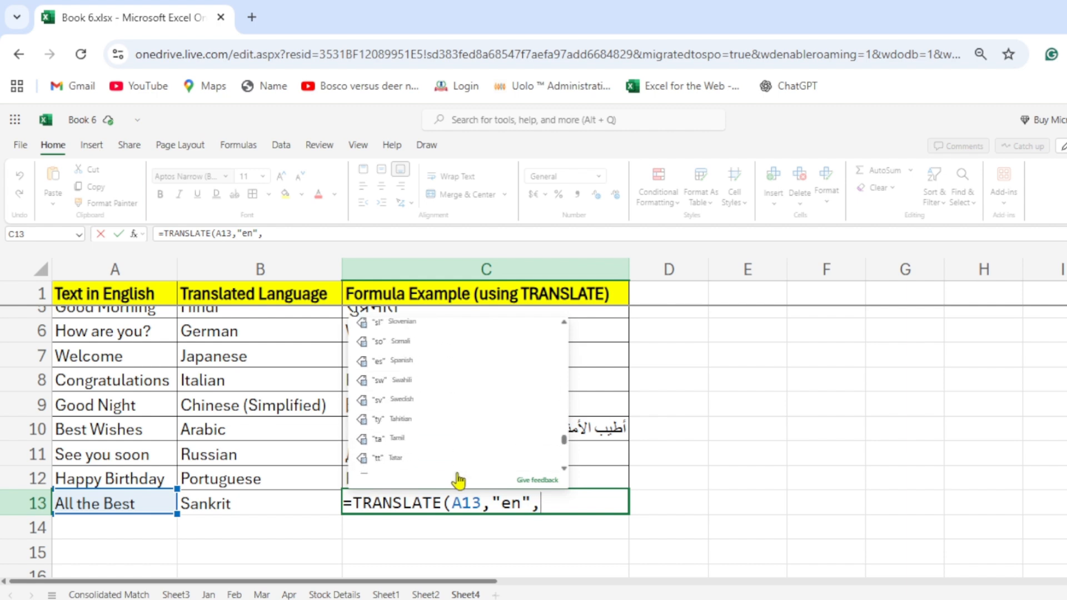
pyautogui.scroll(-1, 450, 461)
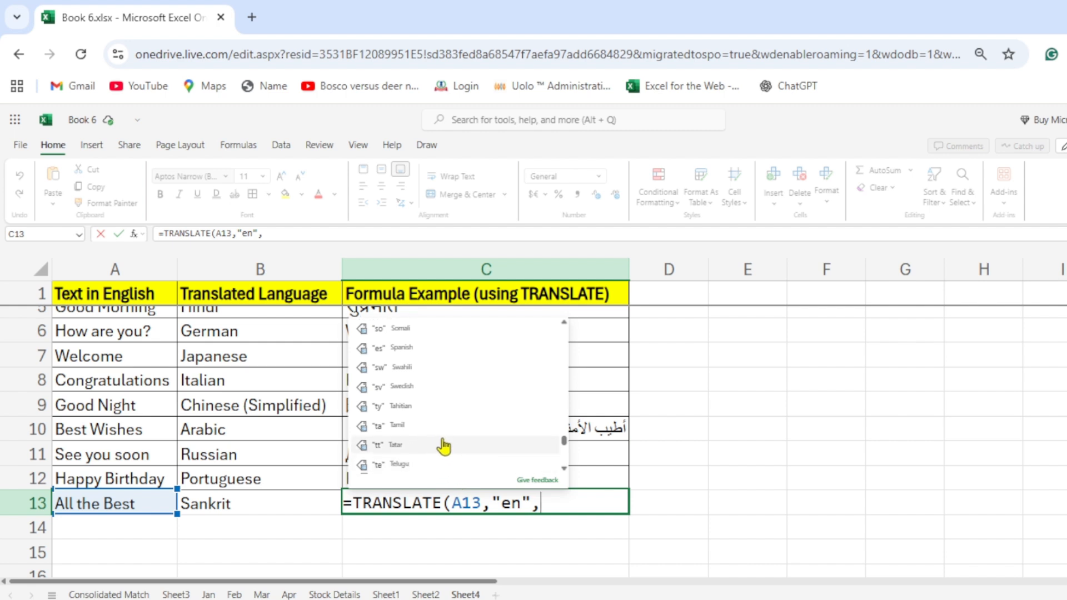
pyautogui.click(400, 426)
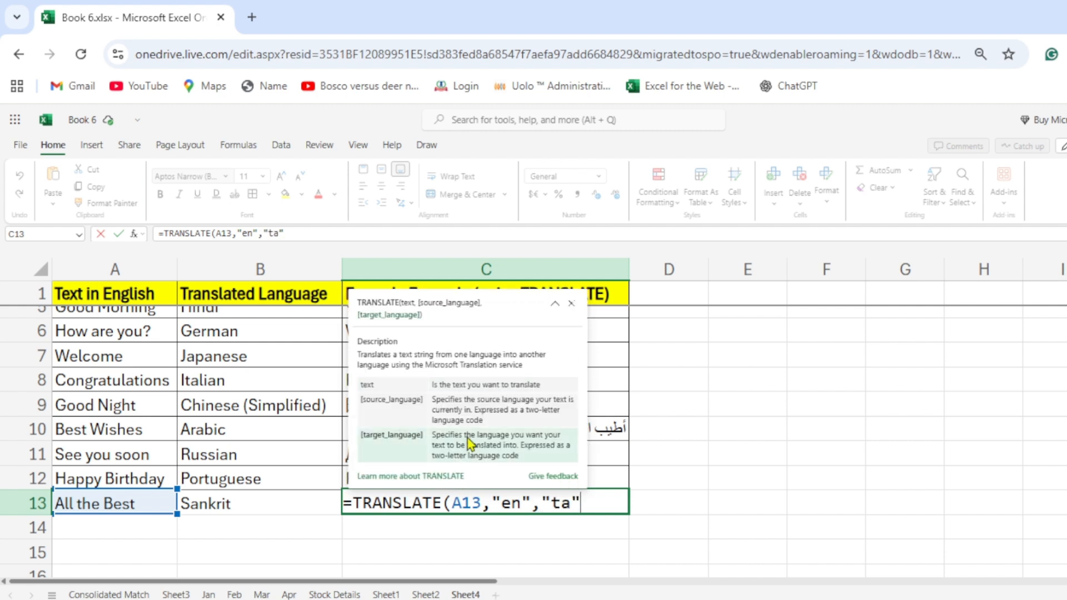
pyautogui.press('Return')
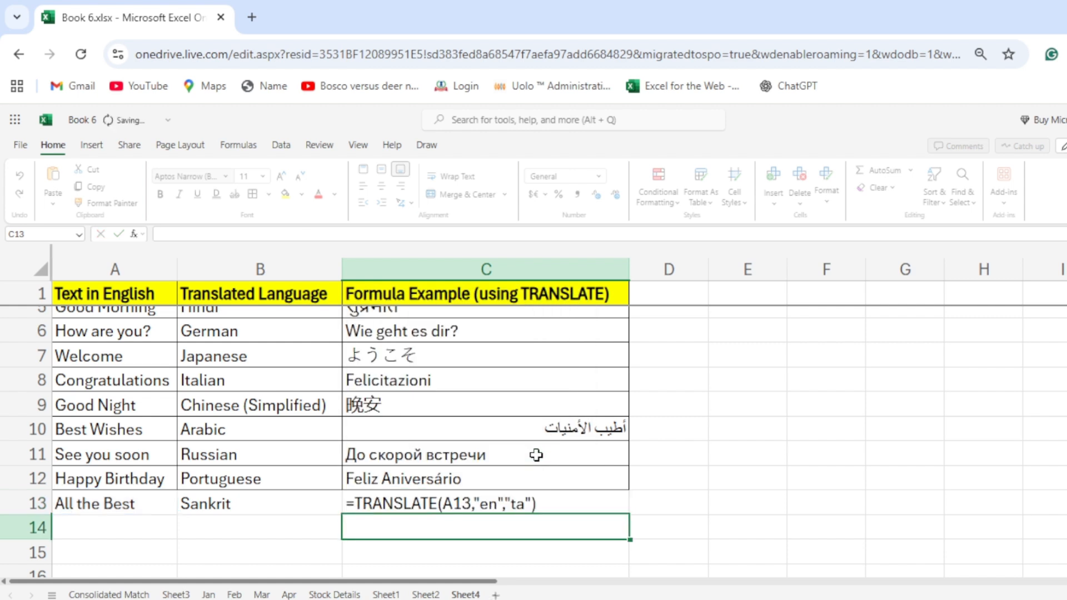
# Replace the translated language for "All the Best" in cell B13 with "Tamil".
pyautogui.press('Left')
pyautogui.press('Up')
pyautogui.write('Trank')
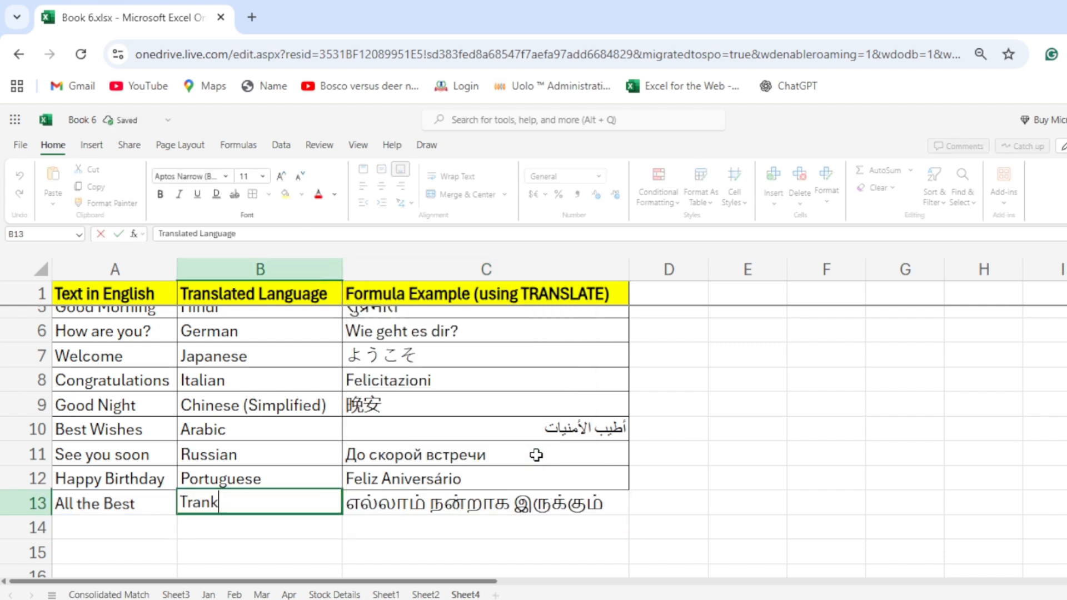
pyautogui.press('BackSpace')
pyautogui.press('BackSpace')
pyautogui.press('BackSpace')
pyautogui.press('BackSpace')
pyautogui.write('amil')
pyautogui.press('Return')
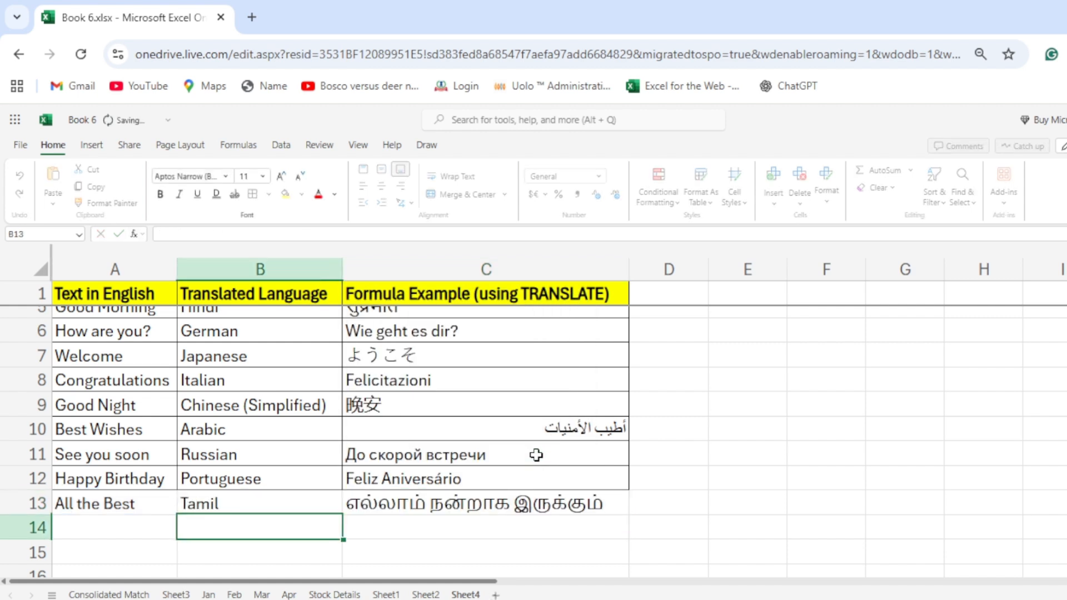
# Select the whole translation table A1:C13 and review its phrases, languages and translations.
pyautogui.press('Up')
pyautogui.press('Left')
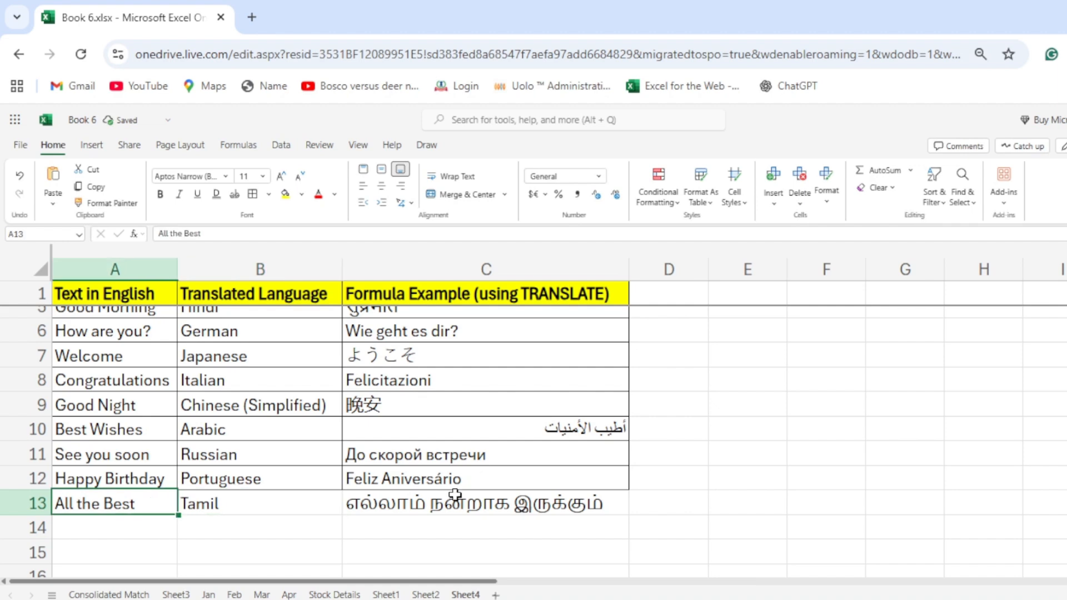
pyautogui.moveTo(143, 503); pyautogui.dragTo(530, 285)
pyautogui.scroll(-3, 548, 330)
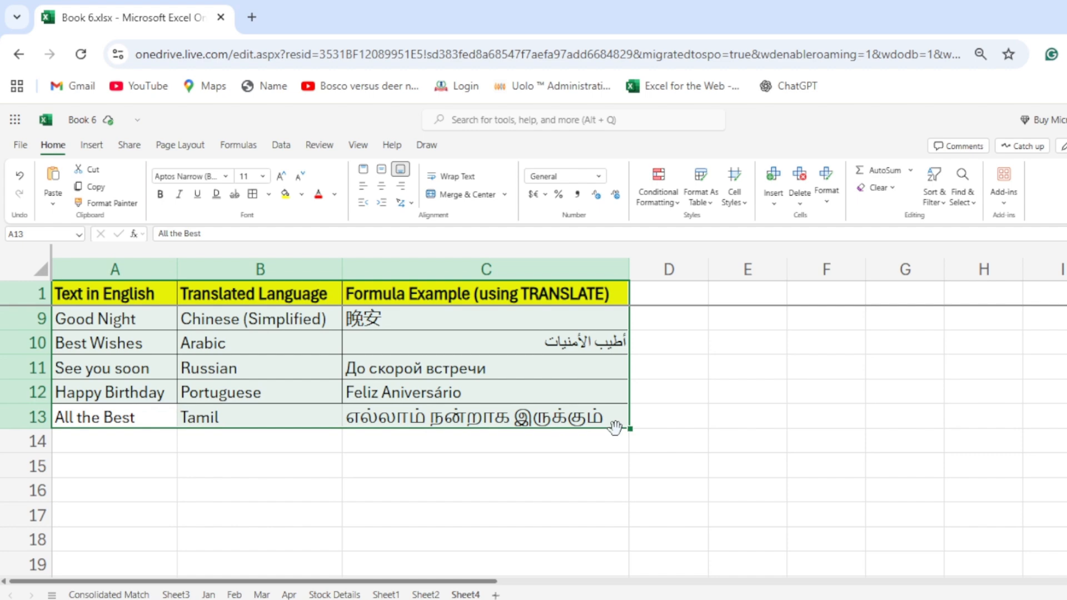
pyautogui.scroll(3, 461, 345)
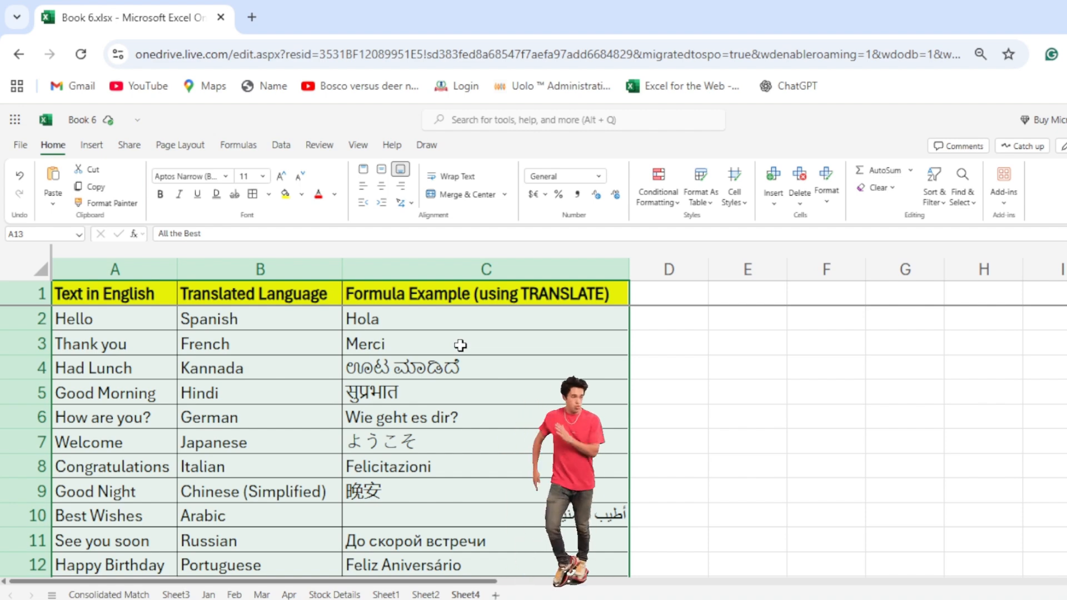
pyautogui.scroll(-3, 460, 346)
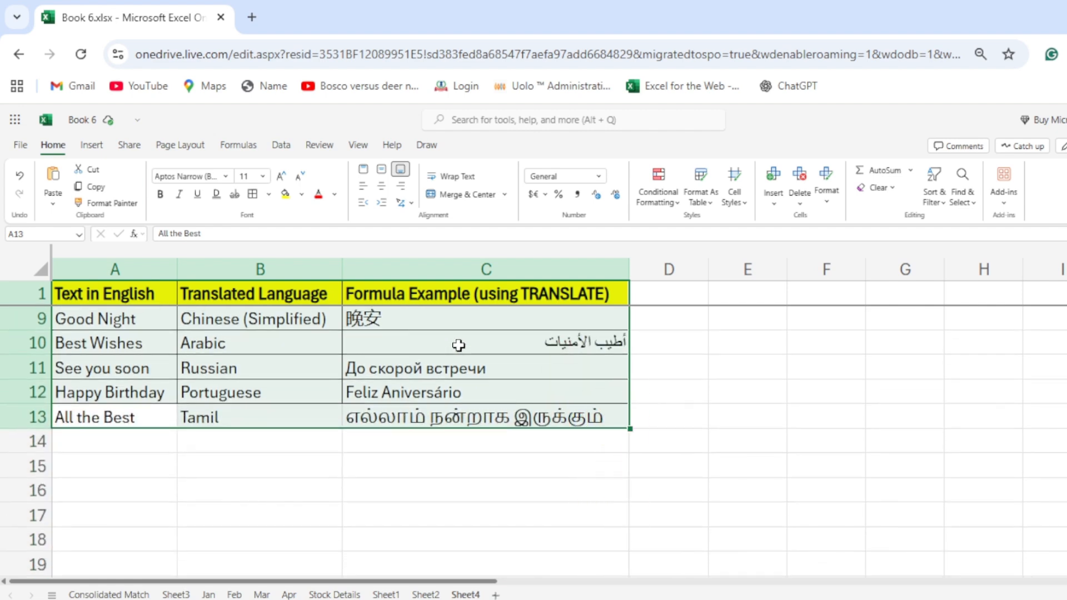